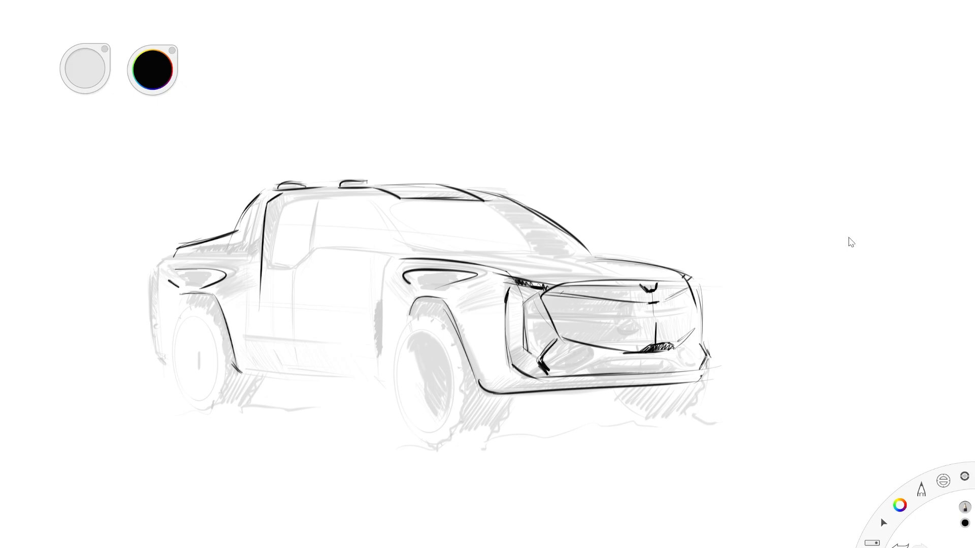
Step: Ink the truck's rear edge, the jagged treads of both front tyres and the underside line between them
drag(168, 257, 165, 355)
drag(151, 269, 155, 339)
mouse_move(438, 448)
mouse_down()
mouse_move(467, 407)
mouse_move(463, 373)
mouse_move(424, 319)
mouse_move(418, 436)
mouse_move(397, 338)
mouse_move(502, 420)
mouse_move(585, 394)
mouse_move(648, 424)
mouse_up()
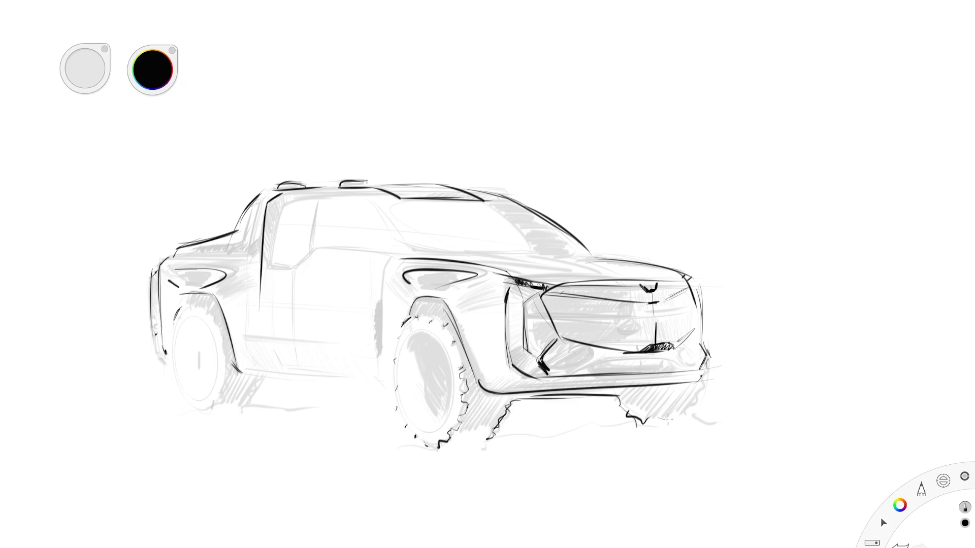
Step: Hatch the upper grille and side air intake in black, and ink the roof details and stepped lower window line
mouse_move(526, 348)
mouse_down()
mouse_move(556, 304)
mouse_move(592, 290)
mouse_move(647, 292)
mouse_up()
mouse_move(407, 188)
mouse_down()
mouse_move(537, 259)
mouse_move(344, 257)
mouse_move(265, 268)
mouse_up()
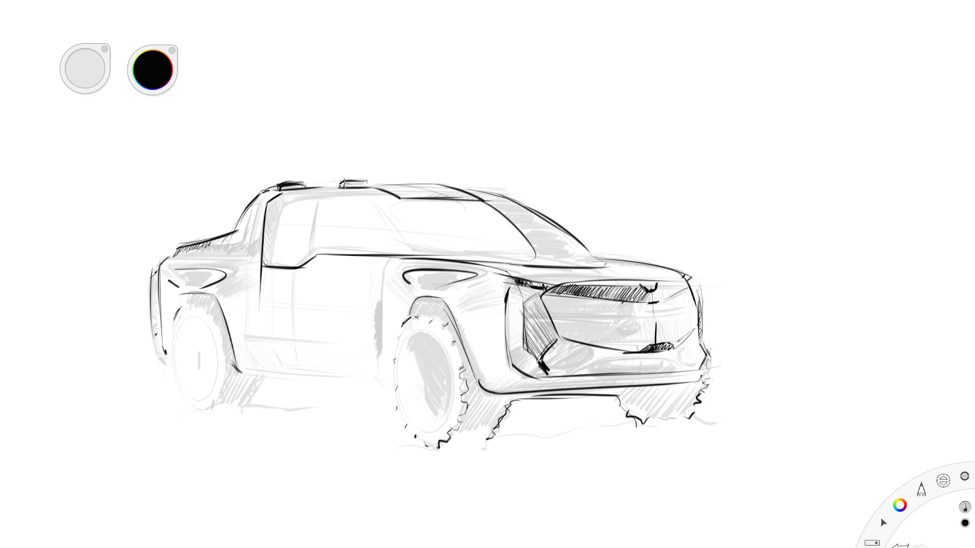
Step: Ink clean ellipses for the rims of the front and rear wheels over the light sketch
key(e)
drag(425, 329, 423, 438)
key(v)
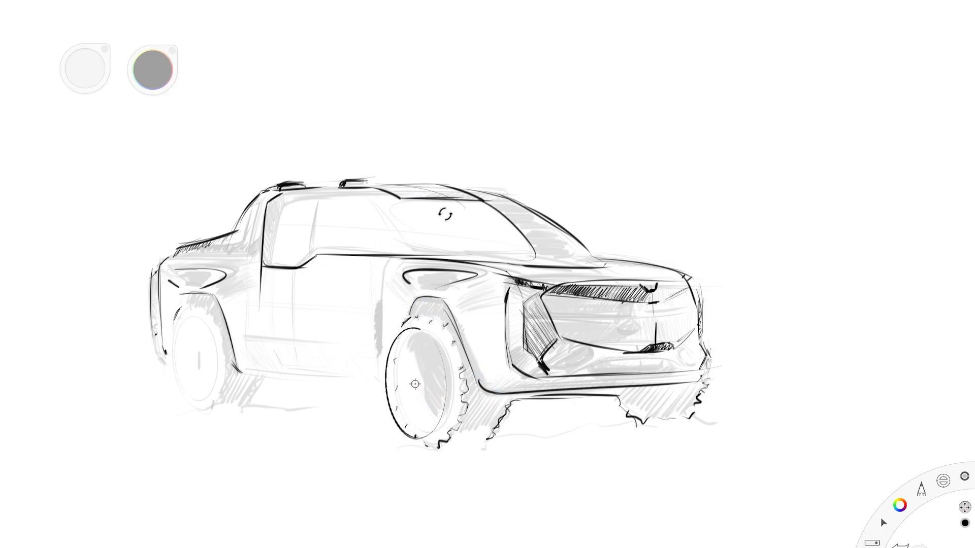
key(v)
click(489, 280)
drag(226, 165, 220, 165)
click(254, 116)
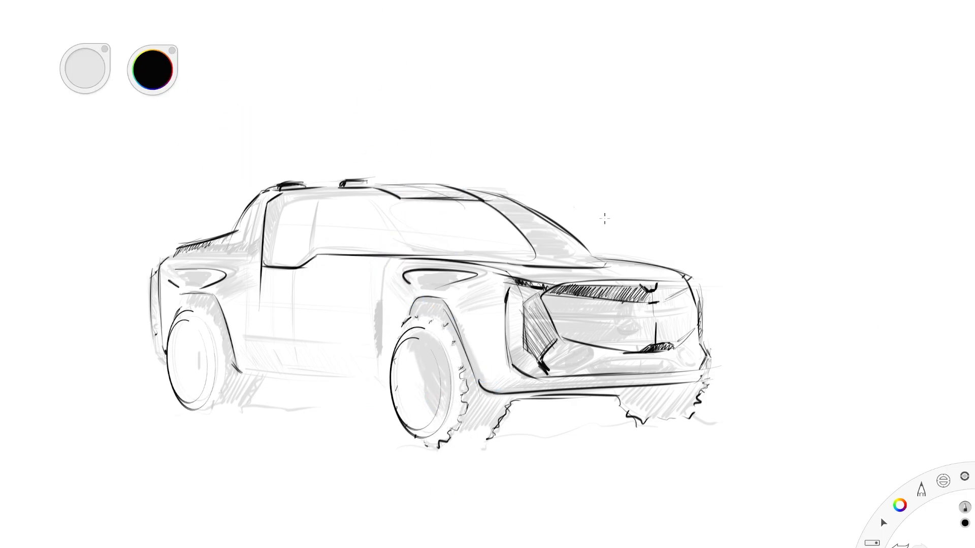
Step: Hatch the near front tyre's tread and wheel arch, and fill the far front tyre with diagonal hatching
drag(450, 441, 465, 409)
drag(464, 417, 456, 340)
mouse_move(413, 314)
mouse_down()
mouse_move(447, 324)
mouse_move(461, 347)
mouse_up()
mouse_move(626, 408)
mouse_down()
mouse_move(646, 390)
mouse_move(678, 388)
mouse_up()
drag(666, 418, 701, 381)
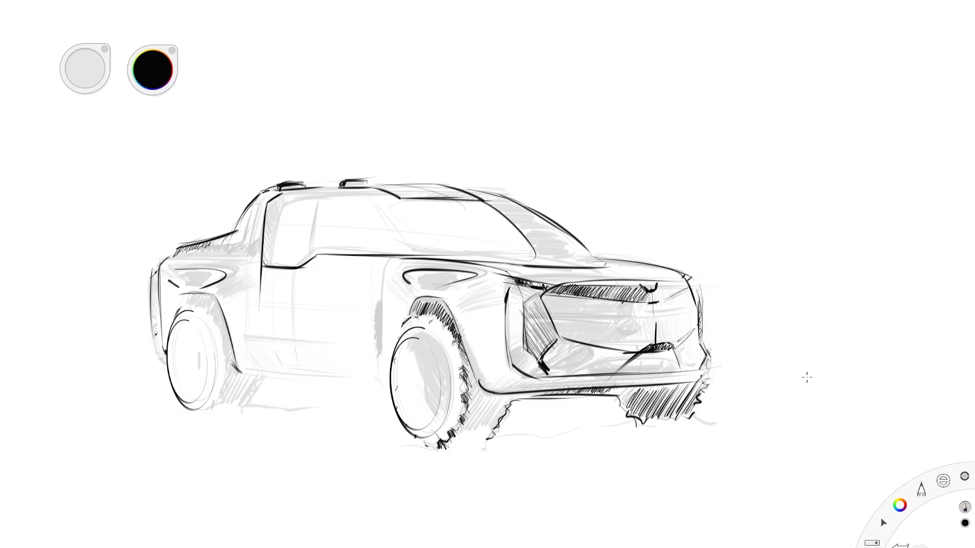
Step: Hatch the fender shoulders, wheel rims and rear wheel arch, and shade the roof panel above the windshield
drag(500, 288, 443, 307)
drag(491, 280, 438, 305)
drag(242, 282, 205, 297)
drag(405, 333, 397, 345)
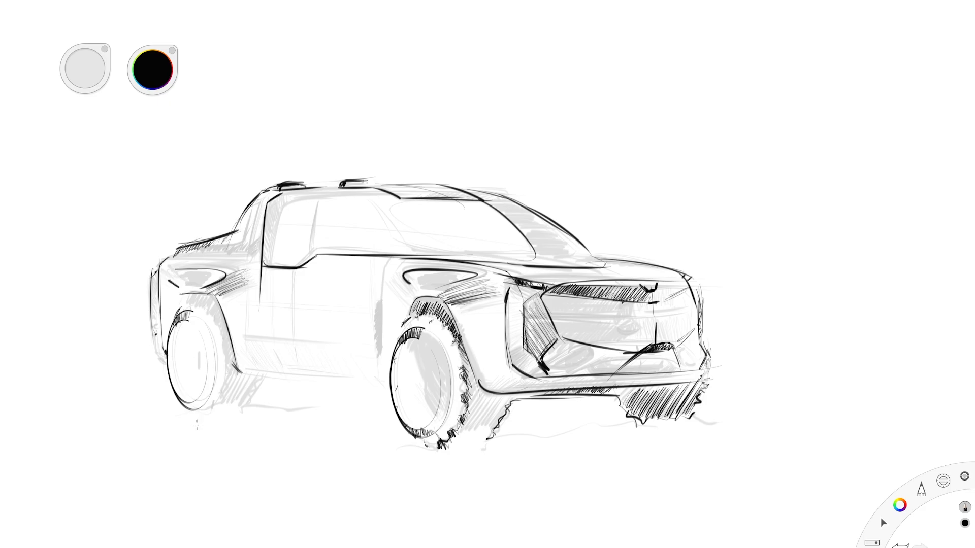
mouse_move(181, 304)
mouse_down()
mouse_move(224, 325)
mouse_move(234, 369)
mouse_up()
mouse_move(396, 196)
mouse_down()
mouse_move(475, 201)
mouse_move(462, 189)
mouse_up()
drag(525, 200, 603, 241)
drag(603, 245, 597, 256)
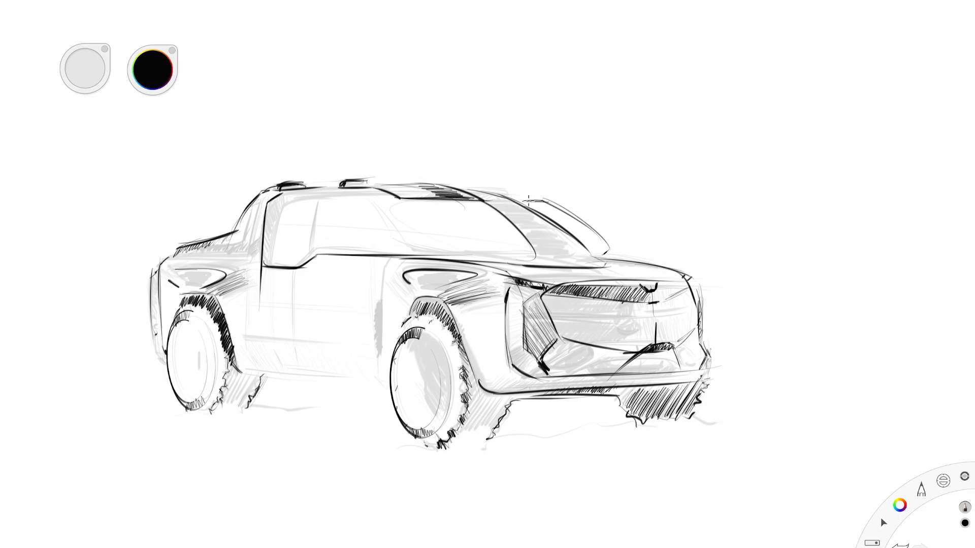
key(ctrl+z)
key(ctrl+z)
key(ctrl+z)
Step: Ink a shaded snorkel along the far windshield pillar with a small rounded head at its upper end
drag(528, 201, 606, 249)
drag(603, 248, 597, 258)
drag(530, 193, 542, 203)
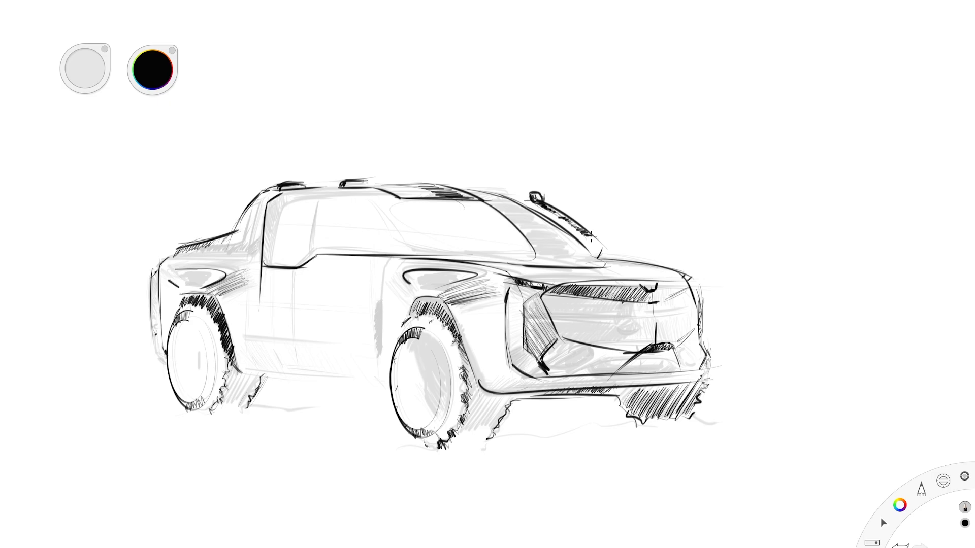
Step: Ink the near windshield pillar, the far pillar line down to the hood and the hood's rear edge
drag(411, 200, 472, 260)
drag(494, 185, 636, 267)
mouse_move(528, 264)
mouse_down()
mouse_move(687, 280)
mouse_move(642, 274)
mouse_up()
drag(414, 364, 414, 407)
drag(418, 364, 418, 406)
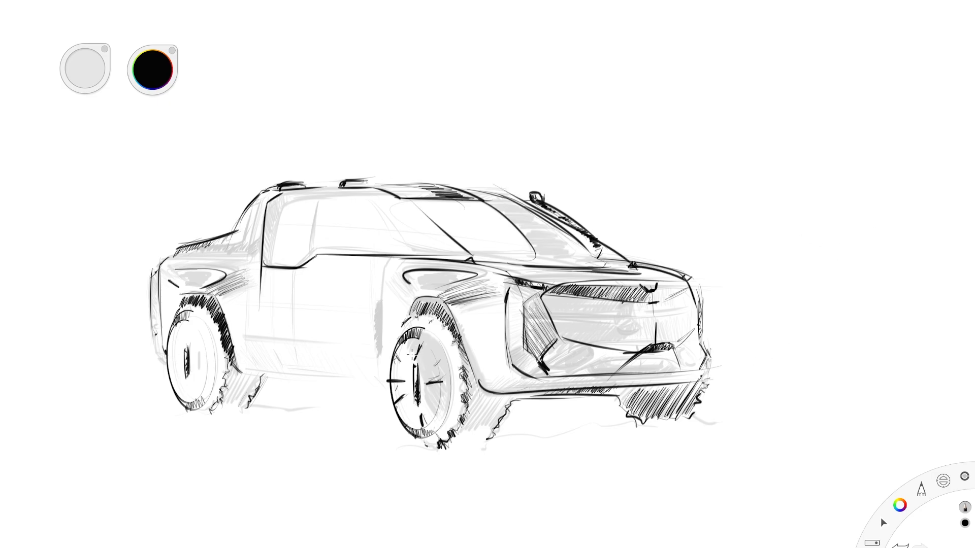
key(ctrl+z)
key(ctrl+z)
key(ctrl+z)
key(ctrl+z)
key(ctrl+z)
key(ctrl+z)
key(ctrl+z)
key(ctrl+z)
Step: Ink an inner ellipse on the front wheel and shade the band between it and the outer rim
key(e)
drag(424, 347, 424, 427)
key(e)
drag(393, 350, 401, 371)
mouse_move(424, 337)
mouse_down()
mouse_move(396, 356)
mouse_move(390, 373)
mouse_up()
drag(414, 416, 434, 432)
drag(409, 356, 421, 384)
drag(414, 358, 434, 381)
drag(393, 406, 434, 373)
mouse_move(414, 345)
mouse_down()
mouse_move(442, 383)
mouse_move(429, 419)
mouse_up()
drag(390, 408, 439, 390)
key(ctrl+z)
key(ctrl+z)
key(ctrl+z)
key(ctrl+z)
key(ctrl+z)
key(ctrl+z)
Step: Draw the first spoke lines radiating from the front wheel's hub
drag(415, 357, 429, 381)
drag(432, 391, 398, 450)
drag(383, 378, 429, 382)
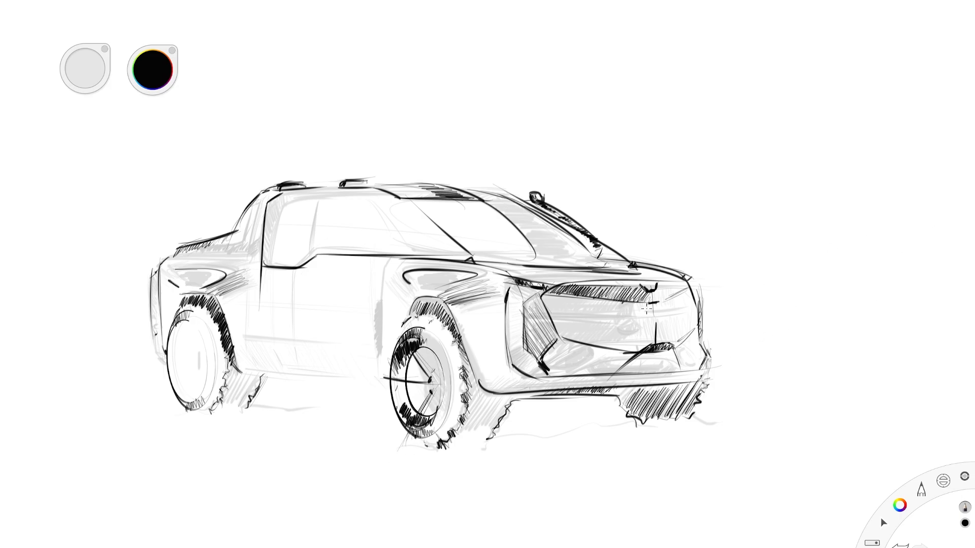
Step: Darken the upper grille edge, the hood's front edge, the headlight line and the far windshield pillar
drag(547, 290, 639, 298)
drag(551, 288, 647, 280)
drag(545, 268, 649, 275)
drag(511, 275, 565, 282)
drag(519, 200, 586, 256)
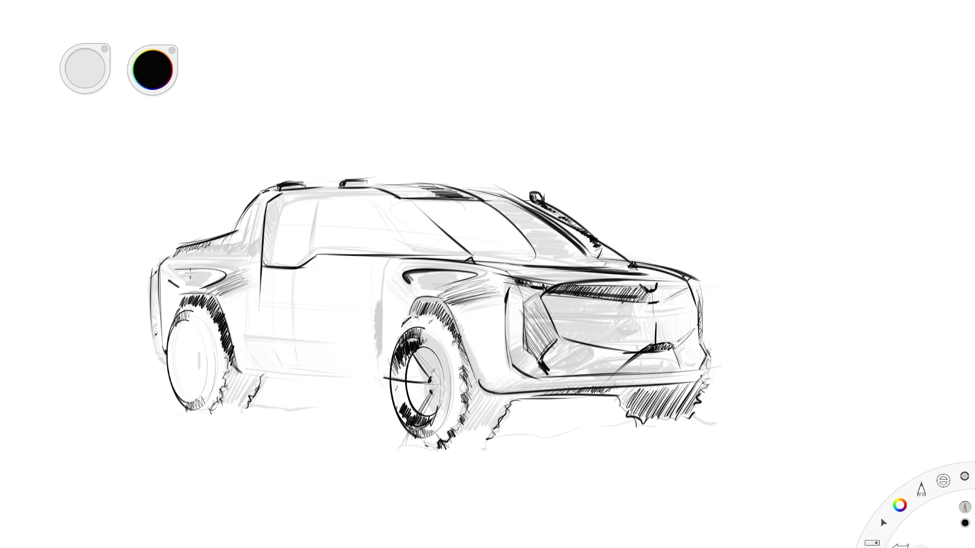
Step: Reinforce the fender vent shapes, the cab's rear pillar and the bed rail with heavier black strokes
drag(176, 276, 196, 289)
drag(421, 279, 449, 277)
drag(268, 203, 261, 271)
drag(174, 260, 273, 263)
Step: Thicken the lower outline along the front tyre edges, bumper underside, rear edge and side sill
drag(512, 401, 487, 441)
drag(513, 395, 633, 391)
drag(618, 398, 629, 416)
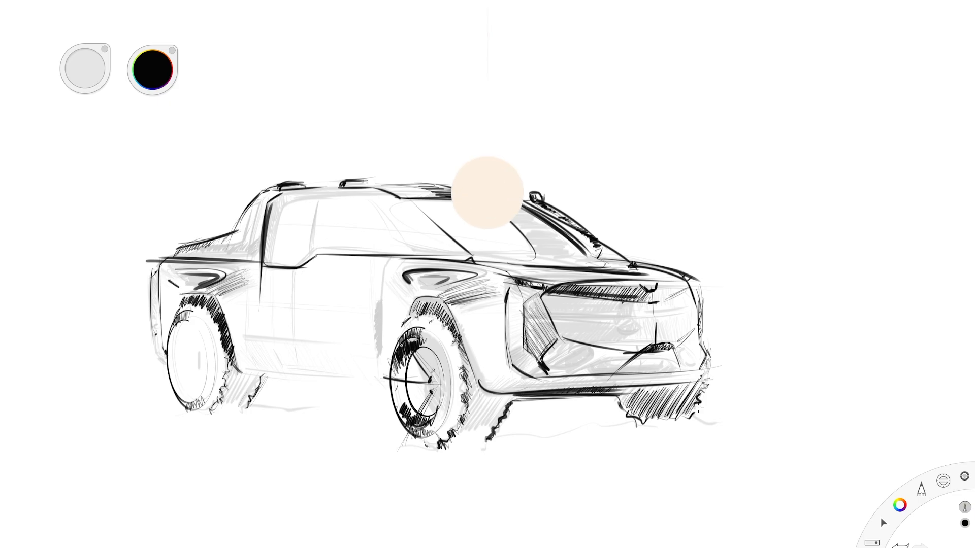
drag(708, 379, 696, 406)
drag(152, 273, 150, 332)
drag(235, 370, 377, 388)
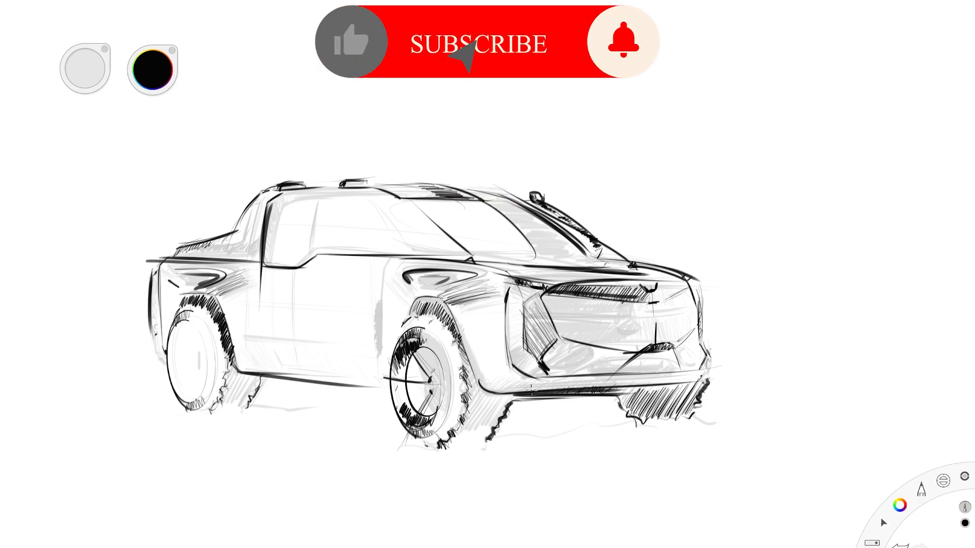
Step: Fill the angular air intake beside the grille with dark shading
mouse_move(526, 303)
mouse_down()
mouse_move(524, 350)
mouse_move(539, 375)
mouse_up()
mouse_move(507, 289)
mouse_down()
mouse_move(529, 303)
mouse_move(531, 350)
mouse_up()
drag(526, 311, 549, 355)
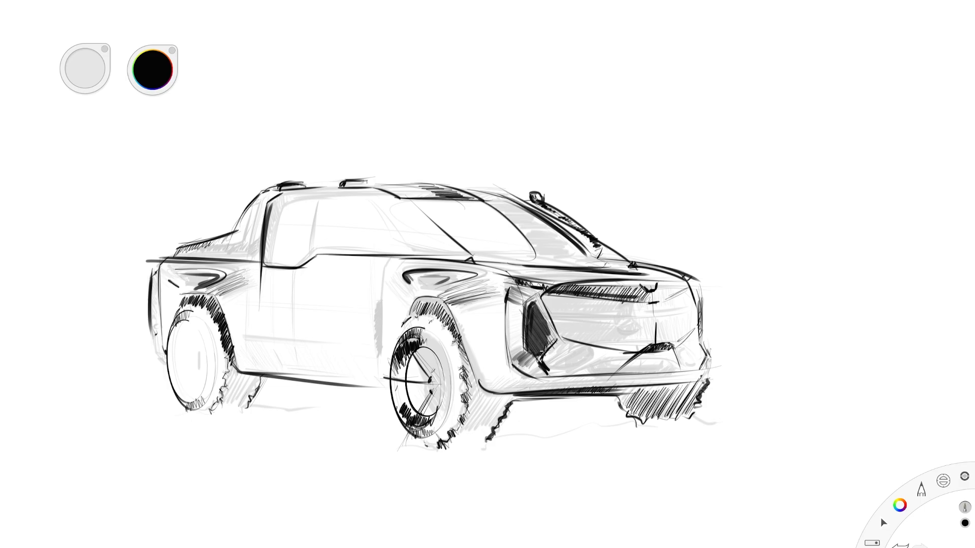
Step: Darken the upper grille and hood edge, and shade the sail panel and bed rail behind the cab
drag(542, 295, 621, 282)
drag(565, 288, 649, 281)
drag(470, 261, 568, 280)
drag(237, 232, 166, 252)
drag(241, 227, 255, 204)
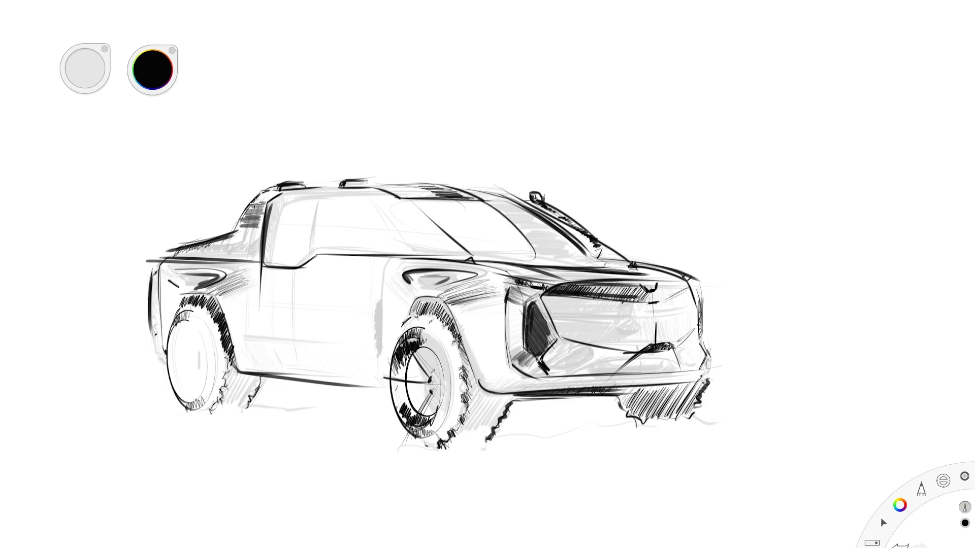
Step: Shade the inner tread of the near front, far front and rear tyres with dark strokes
mouse_move(455, 446)
mouse_down()
mouse_move(500, 405)
mouse_move(459, 444)
mouse_up()
drag(659, 417, 706, 379)
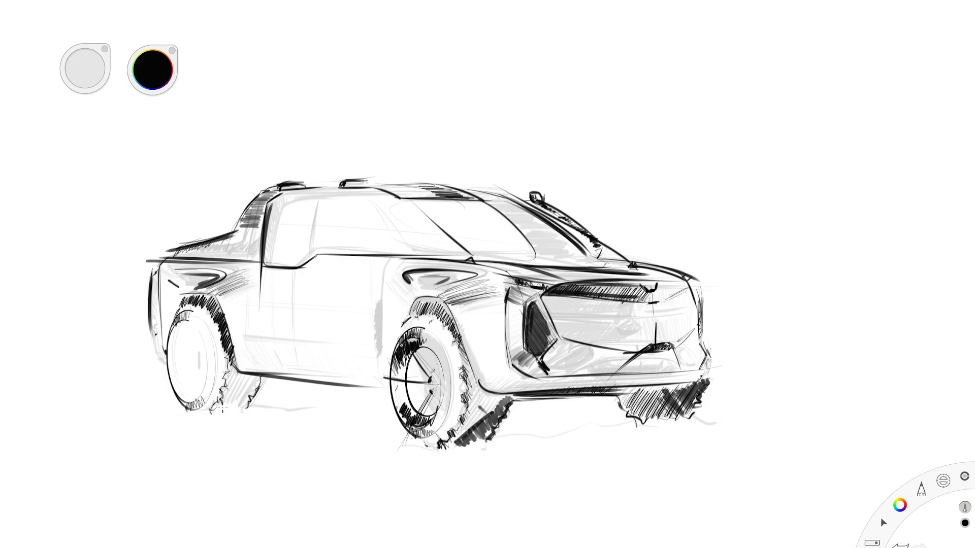
drag(224, 410, 262, 374)
drag(476, 398, 505, 395)
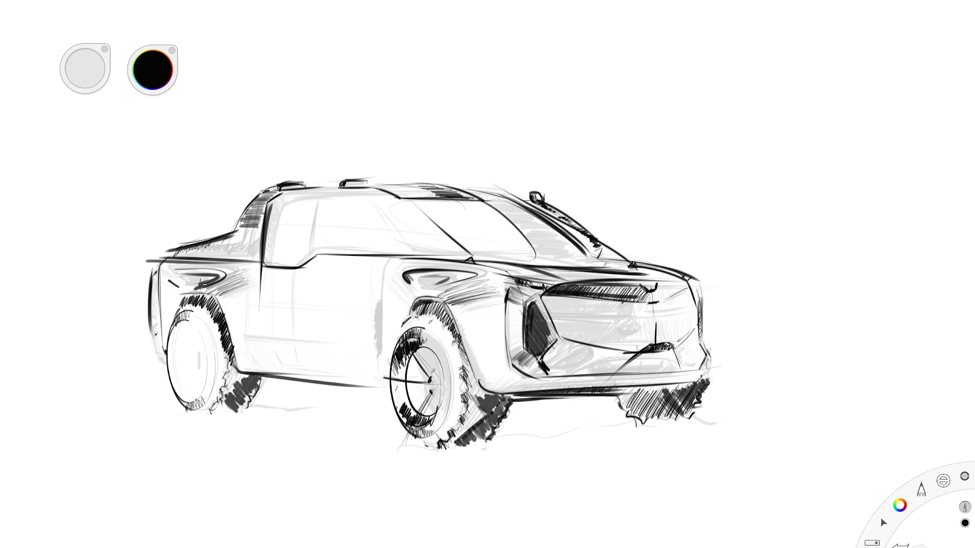
Step: Ink the lower bumper and skid plate contours, and hatch the frame around the side air intake
drag(636, 358, 671, 346)
mouse_move(535, 286)
mouse_down()
mouse_move(505, 304)
mouse_move(520, 343)
mouse_up()
drag(530, 371, 510, 354)
mouse_move(612, 359)
mouse_down()
mouse_move(543, 379)
mouse_move(706, 361)
mouse_move(688, 364)
mouse_up()
drag(508, 273, 494, 355)
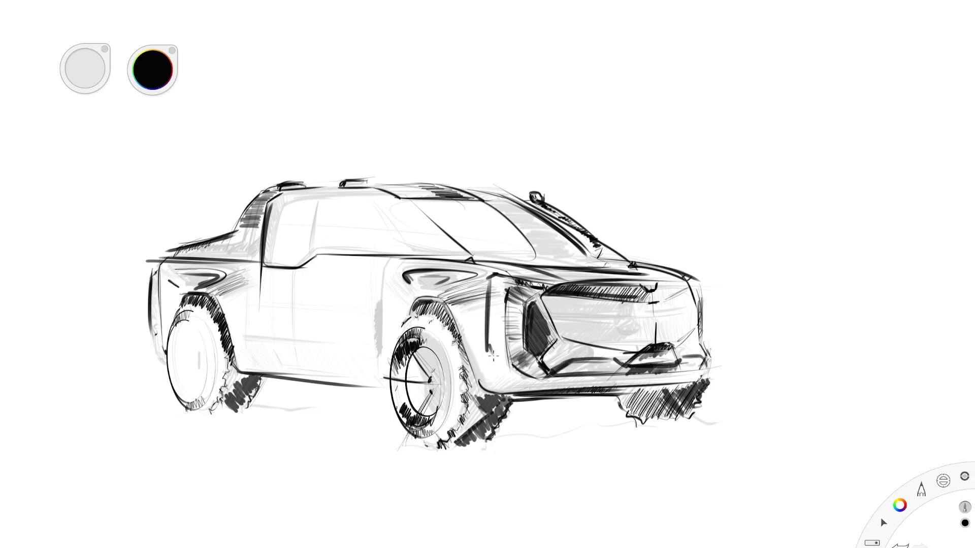
key(ctrl+z)
drag(494, 287, 482, 356)
mouse_move(514, 278)
mouse_down()
mouse_move(496, 293)
mouse_move(483, 348)
mouse_up()
mouse_move(503, 288)
mouse_down()
mouse_move(480, 355)
mouse_move(485, 289)
mouse_up()
key(e)
mouse_move(485, 358)
mouse_down()
mouse_move(491, 325)
mouse_move(482, 347)
mouse_up()
drag(501, 298, 480, 360)
key(b)
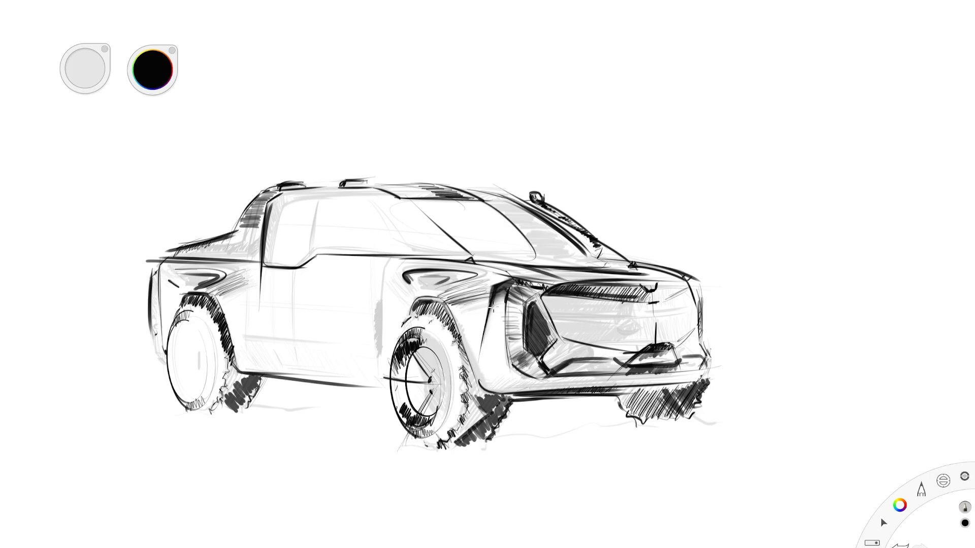
key(ctrl+z)
key(ctrl+z)
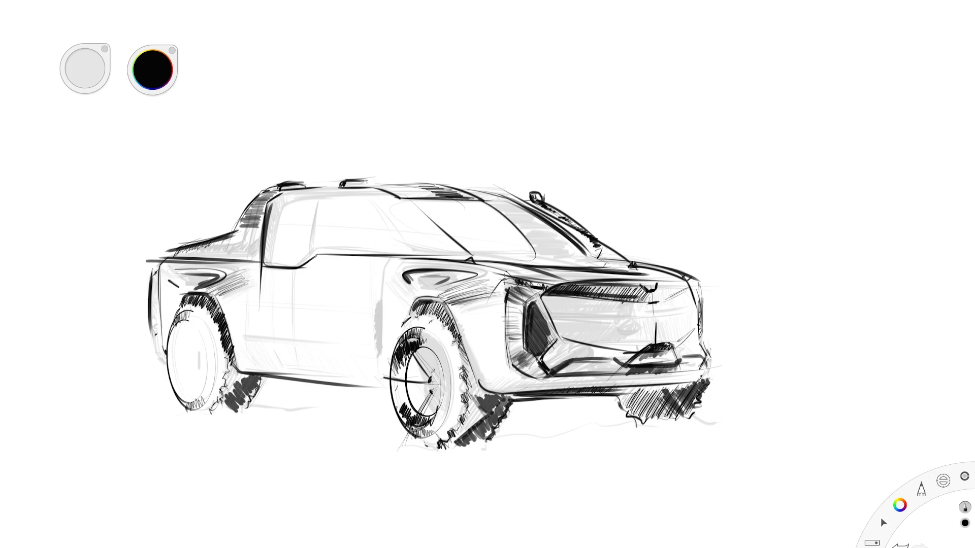
Step: Ink a hooked vertical lamp strip down the near front corner beside the air intake
drag(504, 279, 493, 296)
mouse_move(492, 291)
mouse_down()
mouse_move(496, 352)
mouse_move(494, 300)
mouse_up()
drag(495, 295, 499, 347)
mouse_move(514, 280)
mouse_down()
mouse_move(501, 288)
mouse_move(501, 354)
mouse_up()
drag(492, 295, 495, 353)
drag(499, 293, 499, 349)
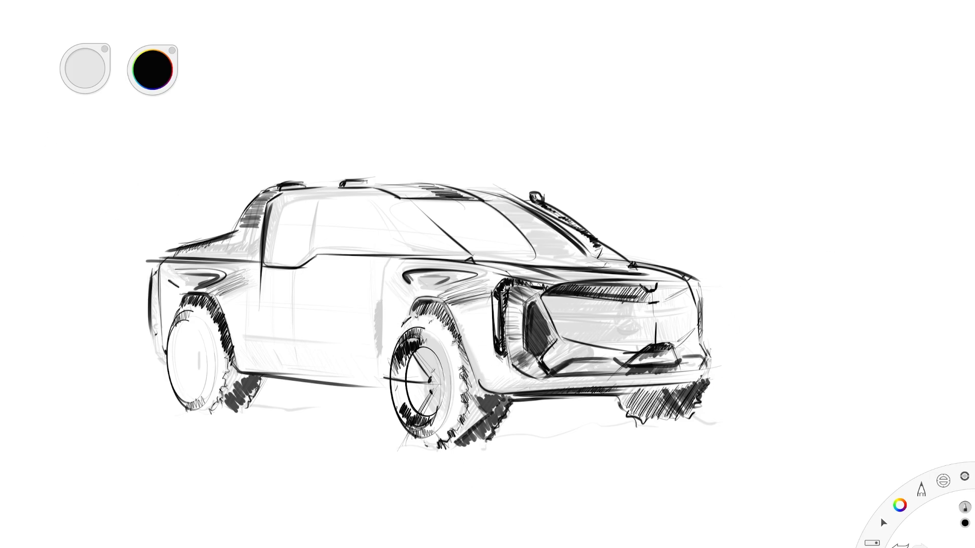
Step: Draw the horizontal grille bar and fill the grille openings above and below it with dark hatching
drag(549, 311, 652, 320)
drag(551, 312, 659, 318)
drag(661, 318, 689, 306)
mouse_move(553, 312)
mouse_down()
mouse_move(655, 320)
mouse_move(689, 307)
mouse_up()
mouse_move(553, 316)
mouse_down()
mouse_move(568, 339)
mouse_move(625, 334)
mouse_move(638, 350)
mouse_up()
mouse_move(553, 314)
mouse_down()
mouse_move(585, 328)
mouse_move(662, 320)
mouse_up()
drag(556, 291, 640, 279)
drag(634, 277, 657, 284)
drag(565, 353, 635, 336)
mouse_move(557, 319)
mouse_down()
mouse_move(641, 343)
mouse_move(580, 335)
mouse_move(638, 341)
mouse_up()
Step: Darken the gaps between the front wheel's spokes and shade the treads of the front and rear tyres
mouse_move(423, 393)
mouse_down()
mouse_move(403, 358)
mouse_move(398, 406)
mouse_up()
drag(433, 372, 427, 350)
mouse_move(438, 394)
mouse_down()
mouse_move(423, 426)
mouse_move(440, 331)
mouse_up()
drag(447, 427, 424, 451)
drag(466, 377, 437, 431)
mouse_move(209, 397)
mouse_down()
mouse_move(194, 414)
mouse_move(207, 344)
mouse_up()
drag(216, 340, 186, 301)
Step: Make an elliptical selection around the front wheel and shade its face dark inside the selection
click(321, 18)
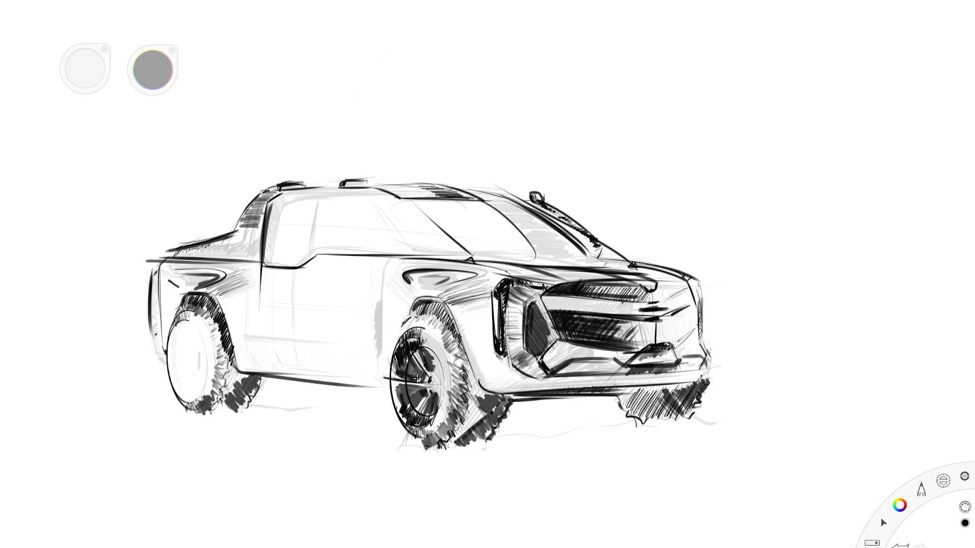
drag(390, 325, 450, 437)
click(52, 212)
mouse_move(426, 330)
mouse_down()
mouse_move(445, 400)
mouse_move(426, 430)
mouse_up()
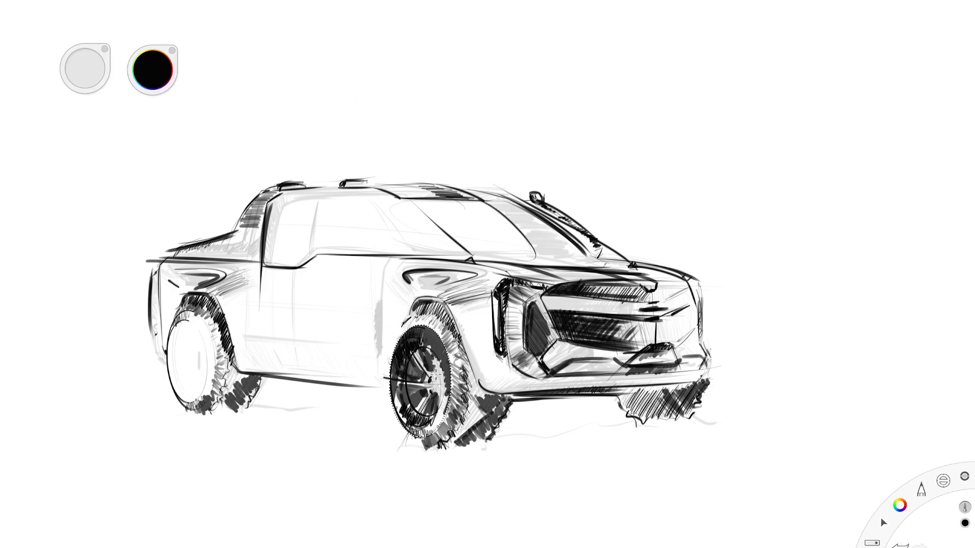
mouse_move(442, 396)
mouse_down()
mouse_move(406, 341)
mouse_move(438, 383)
mouse_up()
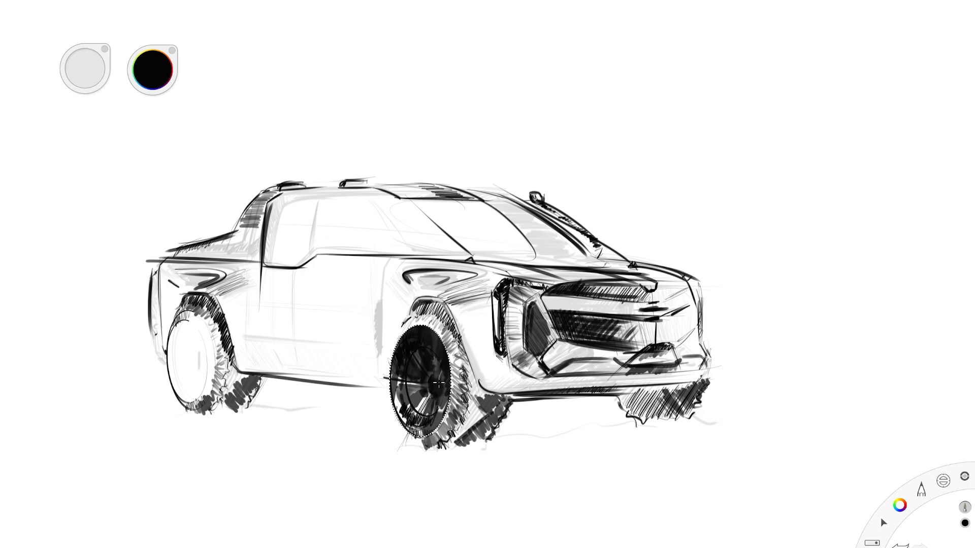
Step: Clear the front wheel selection and shade the rear wheel's face dark
click(390, 20)
mouse_move(401, 194)
mouse_down()
mouse_move(418, 192)
mouse_move(399, 197)
mouse_move(197, 97)
mouse_up()
key(ctrl+d)
key(ctrl+v)
key(Return)
drag(208, 363, 181, 402)
drag(187, 325, 174, 351)
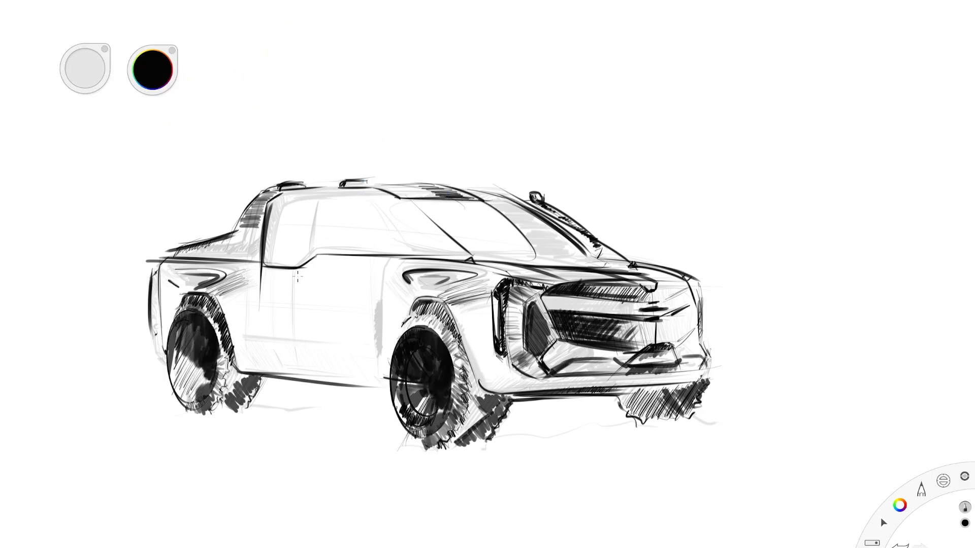
Step: Ink the crease along the lower doors and the sill line, and shade the sill between the wheels
drag(242, 346, 377, 355)
mouse_move(243, 349)
mouse_down()
mouse_move(264, 366)
mouse_move(394, 353)
mouse_up()
key(ctrl+z)
drag(258, 366, 389, 384)
drag(293, 377, 348, 384)
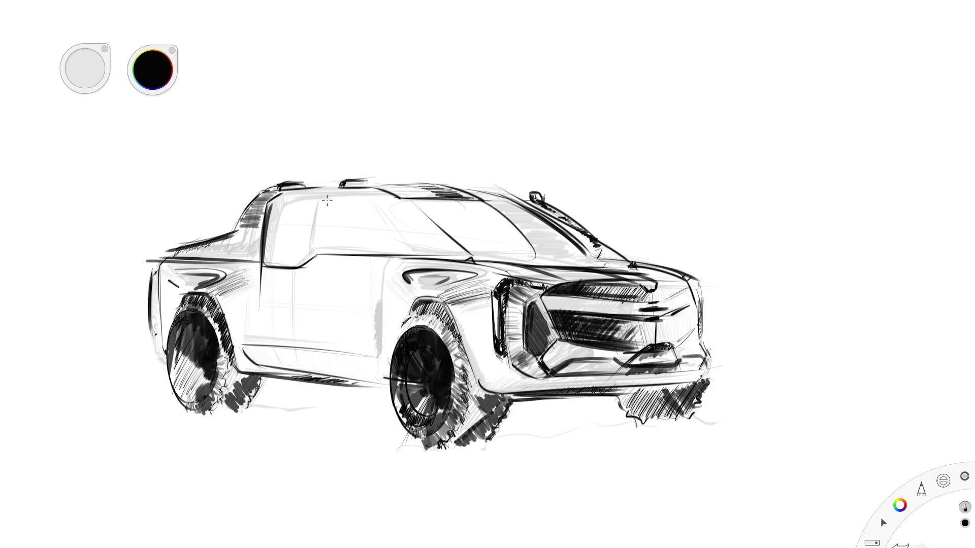
Step: Ink the window divider and the vertical door shut lines along the truck's side
drag(319, 197, 308, 277)
drag(265, 262, 257, 365)
drag(315, 260, 304, 377)
drag(398, 257, 384, 377)
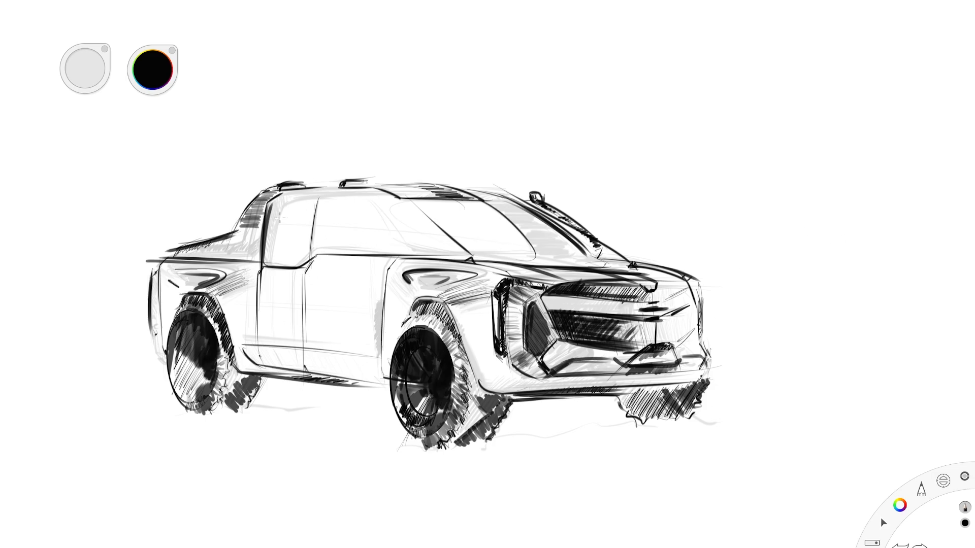
Step: Draw a reflection line across the side windows and hatch the cab's rear pillar in black
drag(283, 227, 548, 250)
mouse_move(265, 263)
mouse_down()
mouse_move(280, 231)
mouse_move(273, 262)
mouse_up()
Step: Thicken the black lamp strip on the near front corner and paint its inner face white
drag(85, 68, 124, 94)
drag(503, 289, 502, 352)
drag(513, 281, 541, 288)
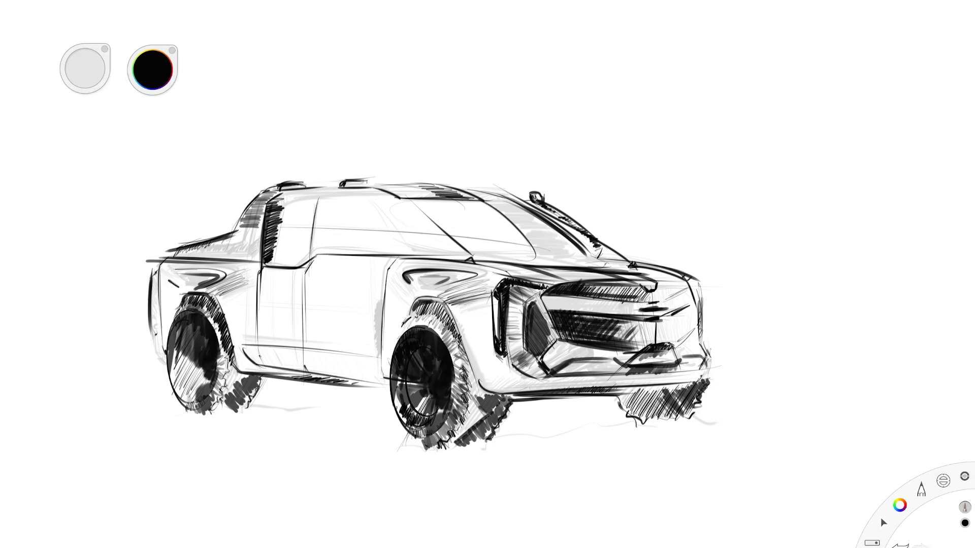
drag(152, 70, 150, 111)
mouse_move(503, 300)
mouse_down()
mouse_move(500, 352)
mouse_move(501, 293)
mouse_up()
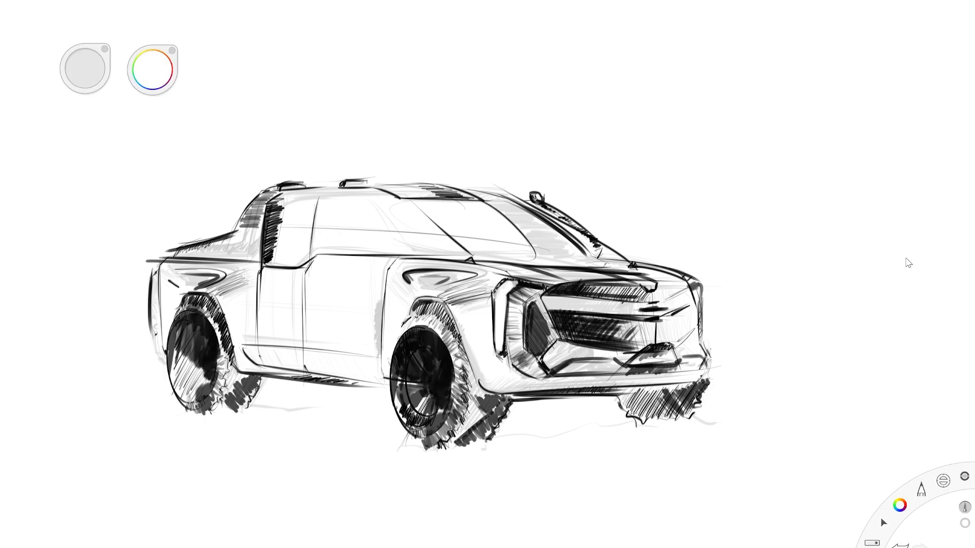
Step: Place a horizontally mirrored copy of the truck sketch above the original
click(64, 2)
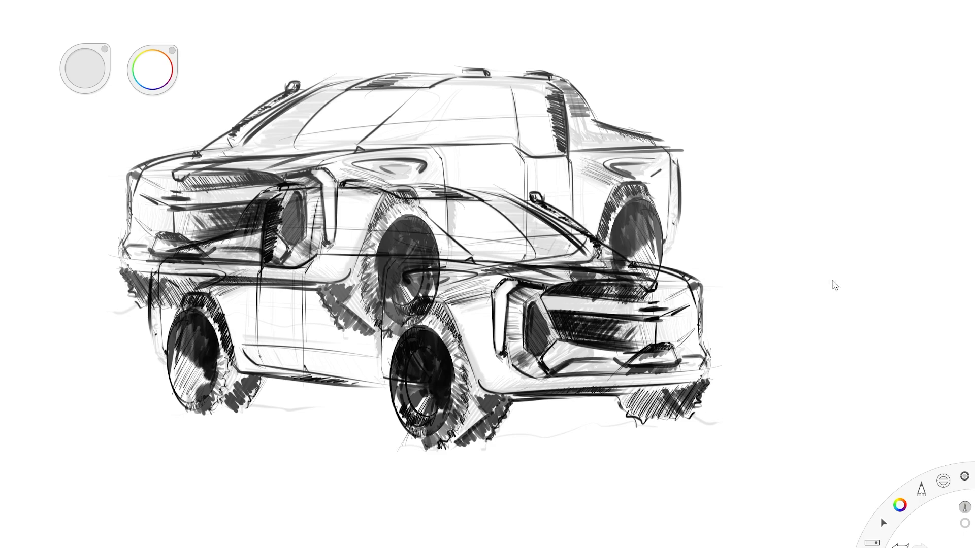
Step: Move the mirrored truck copy to the page's upper-left corner at a smaller size and fade the original sketch to light gray
drag(389, 150, 316, 110)
drag(903, 336, 908, 313)
drag(152, 70, 152, 31)
Step: Ink the front and rear fender bulges, roofline, cab rear edge and rear door shut line in black over the faded sketch
mouse_move(414, 289)
mouse_down()
mouse_move(465, 276)
mouse_move(458, 300)
mouse_up()
drag(175, 271, 205, 289)
drag(292, 191, 248, 353)
drag(248, 244, 253, 368)
mouse_move(274, 193)
mouse_down()
mouse_move(514, 205)
mouse_move(392, 193)
mouse_up()
drag(378, 186, 505, 198)
mouse_move(264, 193)
mouse_down()
mouse_move(208, 255)
mouse_move(167, 363)
mouse_up()
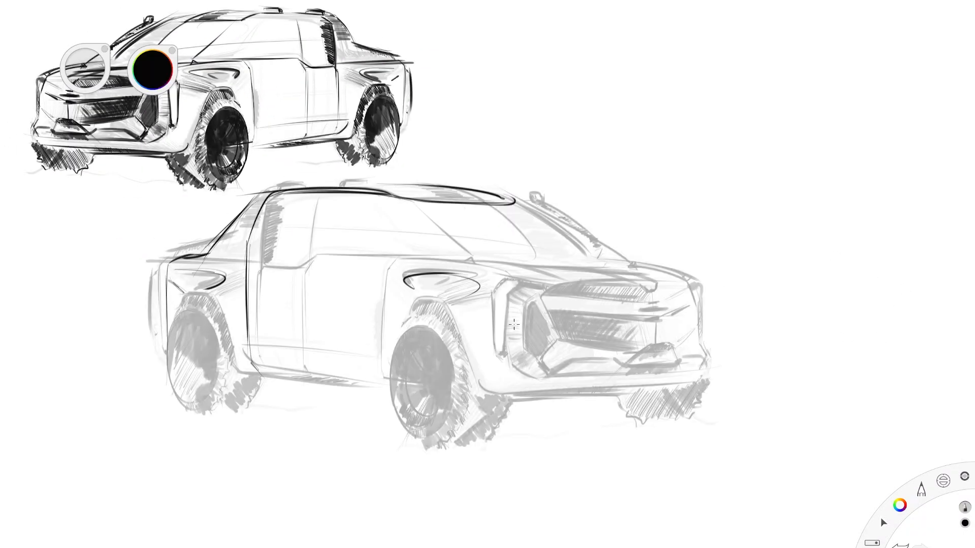
Step: Ink the windshield's near edge, stepped window sill line, hood edges and front centreline in black
drag(418, 182, 526, 258)
drag(590, 251, 530, 265)
drag(241, 267, 330, 270)
mouse_move(278, 257)
mouse_down()
mouse_move(290, 269)
mouse_move(633, 253)
mouse_move(698, 289)
mouse_up()
drag(656, 286, 666, 388)
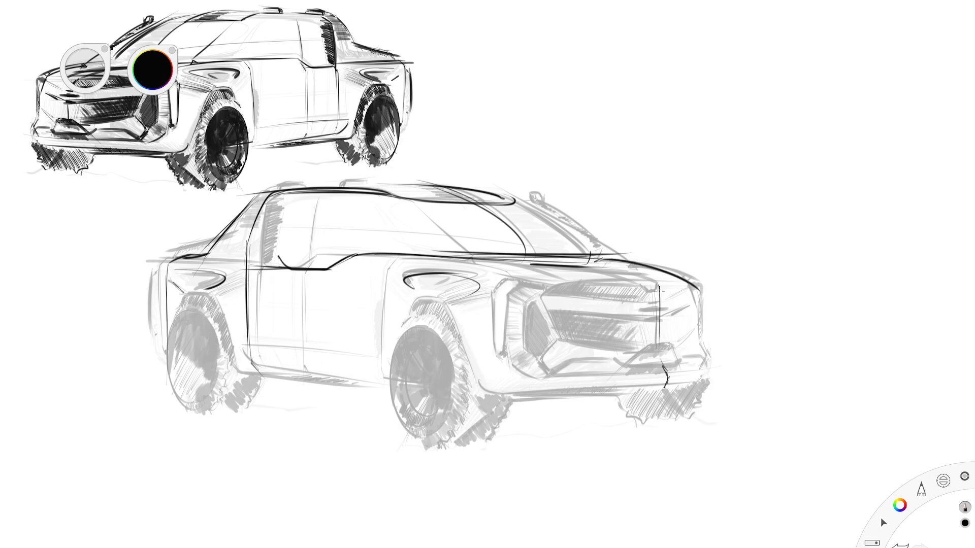
drag(533, 262, 663, 283)
drag(457, 284, 671, 288)
Step: Outline the near wheels, their arches and the far front wheel's outer curve
drag(708, 320, 710, 414)
drag(213, 311, 190, 435)
drag(450, 330, 438, 435)
drag(449, 271, 427, 300)
drag(177, 310, 233, 387)
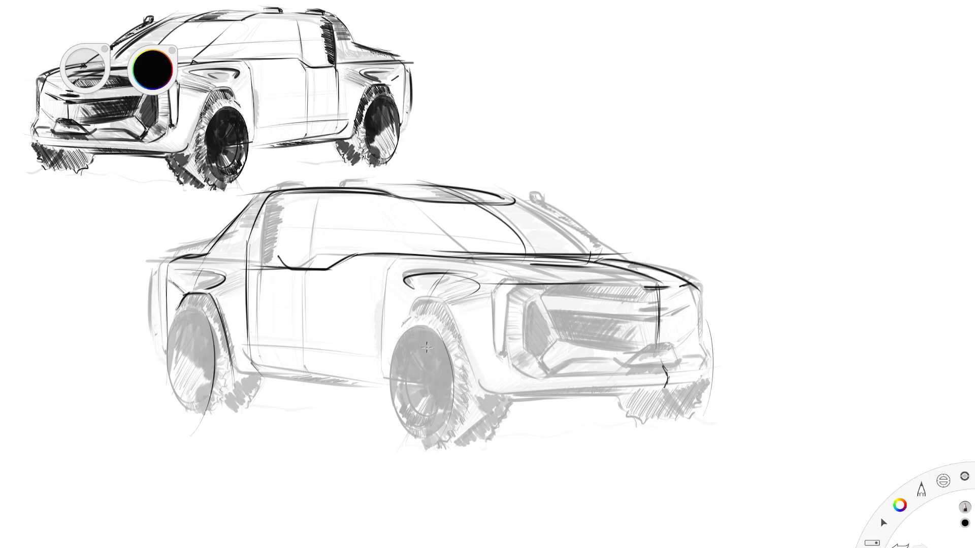
drag(410, 300, 482, 405)
drag(411, 305, 401, 338)
Step: Ink the bumper's lower edge, the angular grille outline with its centre bars, and the truck's rear end line
drag(479, 395, 685, 393)
mouse_move(509, 286)
mouse_down()
mouse_move(675, 303)
mouse_move(696, 285)
mouse_up()
mouse_move(672, 316)
mouse_down()
mouse_move(596, 340)
mouse_move(697, 328)
mouse_up()
mouse_move(510, 288)
mouse_down()
mouse_move(521, 346)
mouse_move(599, 340)
mouse_up()
drag(703, 298, 697, 337)
drag(168, 270, 163, 328)
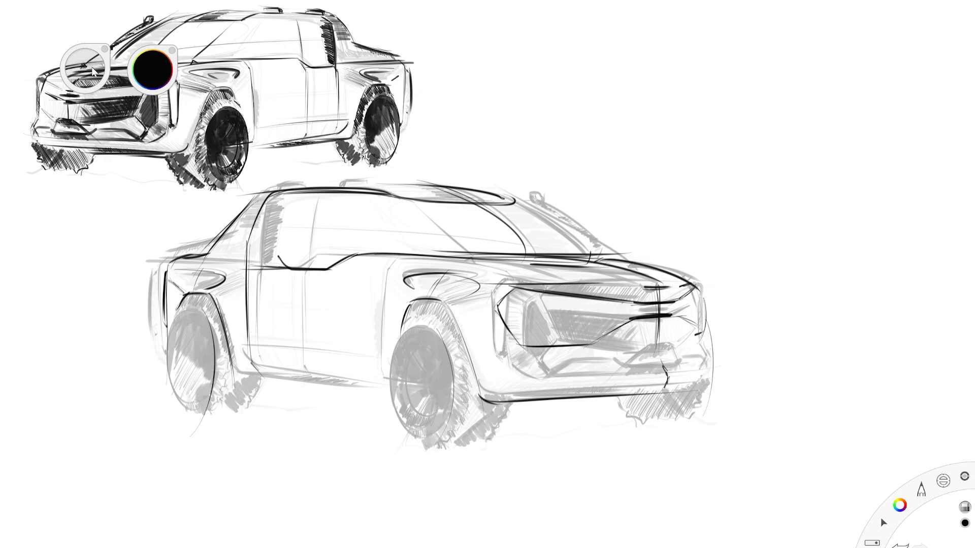
drag(645, 312, 686, 306)
Step: Draw a light curved crease along the body side and ink the rocker sill between the wheels
drag(225, 303, 388, 318)
drag(274, 296, 405, 308)
mouse_move(249, 363)
mouse_down()
mouse_move(366, 380)
mouse_move(345, 367)
mouse_move(366, 382)
mouse_up()
key(ctrl+z)
drag(255, 361, 361, 379)
key(ctrl+z)
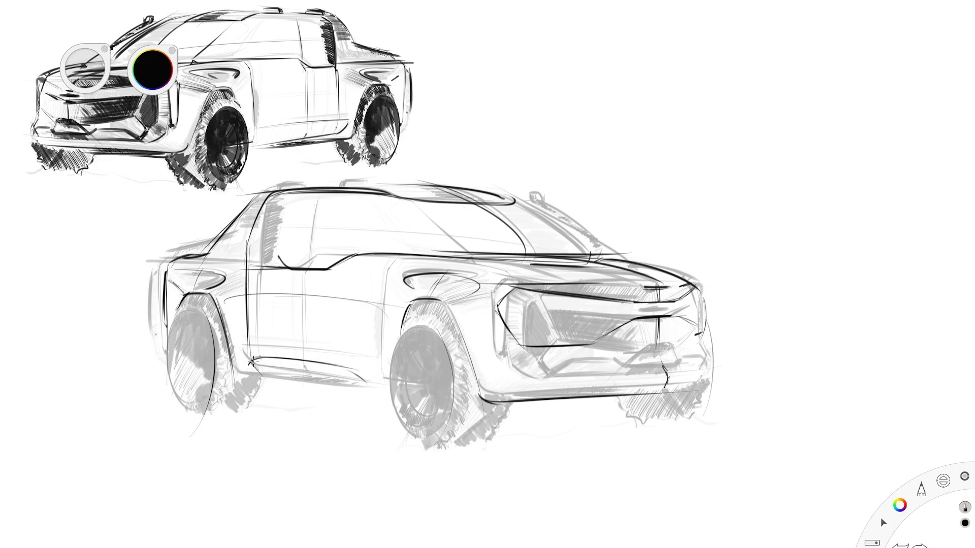
Step: Ink the hood's side and far edges and hatch the far windshield pillar in black
drag(391, 257, 530, 284)
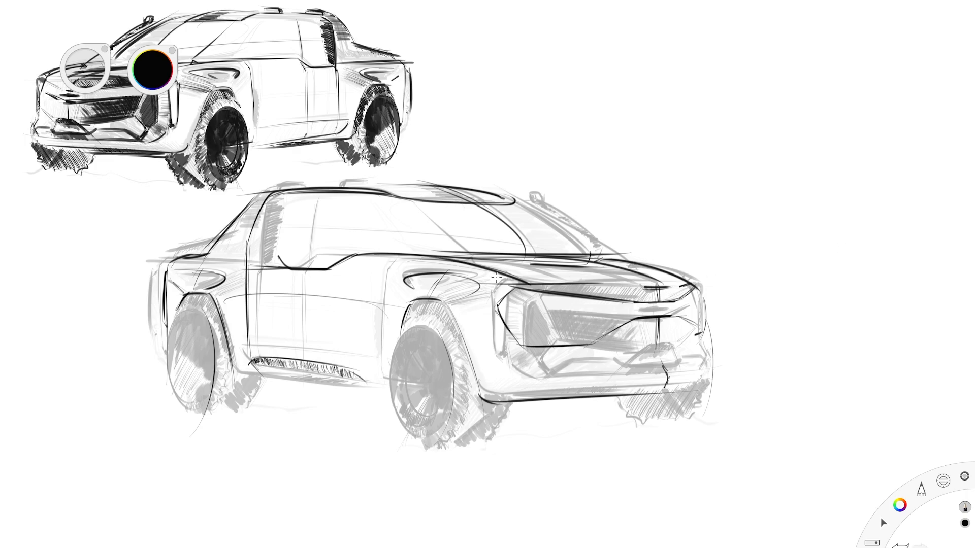
drag(341, 266, 450, 260)
drag(622, 264, 709, 291)
key(ctrl+z)
drag(506, 194, 599, 257)
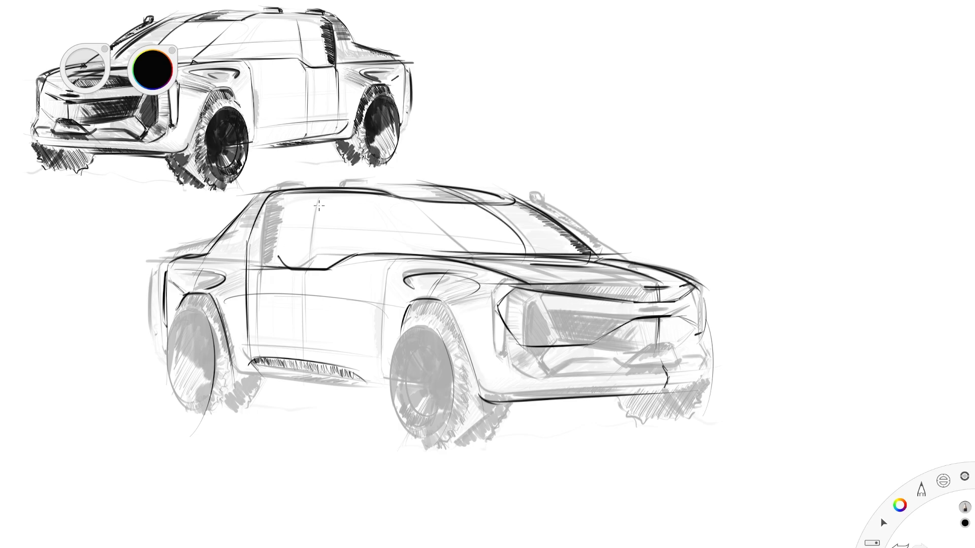
Step: Ink the divider between the side windows and outline a narrow vent in the cab's rear pillar
drag(317, 193, 307, 266)
mouse_move(252, 224)
mouse_down()
mouse_move(515, 240)
mouse_move(227, 256)
mouse_up()
key(ctrl+z)
Step: Outline the far tires and underbody edge, and hatch the shadow strip beneath the front bumper
drag(507, 412, 464, 450)
drag(504, 413, 636, 402)
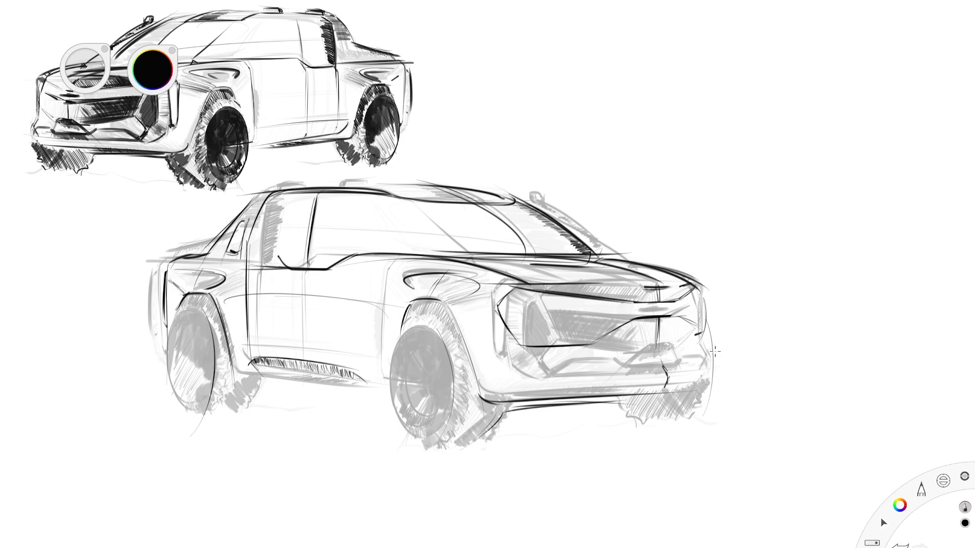
drag(715, 343, 705, 425)
drag(616, 405, 629, 424)
drag(505, 416, 478, 446)
drag(266, 395, 247, 418)
drag(265, 395, 393, 397)
drag(514, 407, 615, 400)
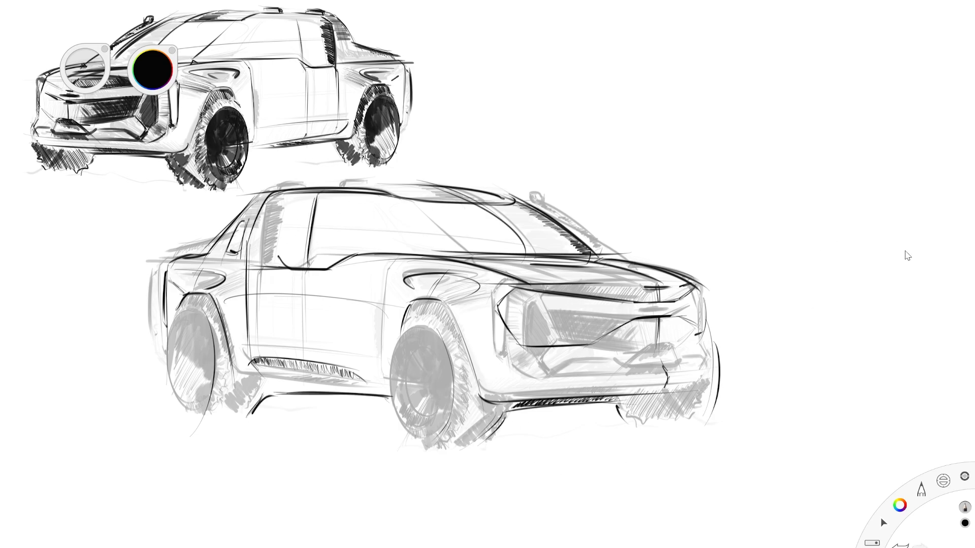
Step: Hatch the grille's upper strip and draw a hatched lower intake with bumper lines beneath the grille
drag(530, 286, 591, 293)
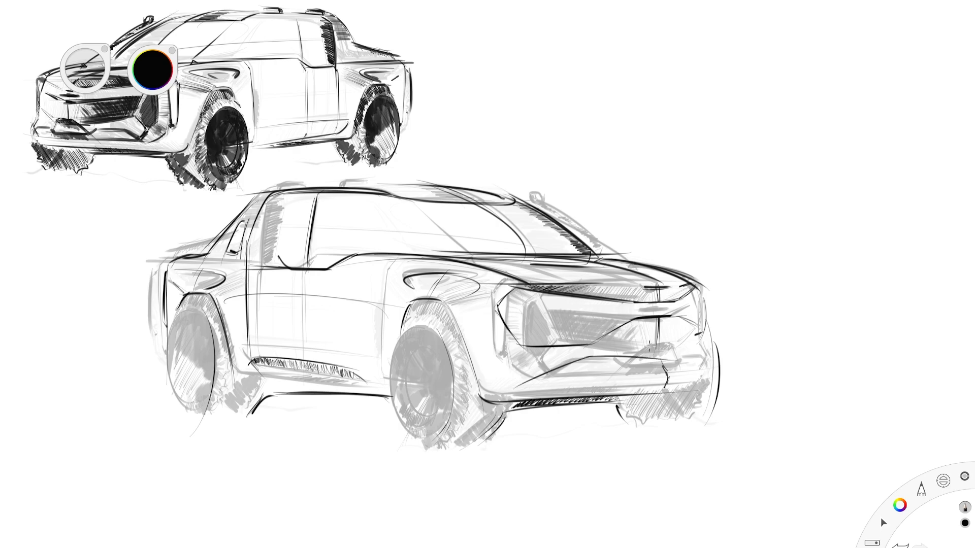
drag(588, 359, 690, 351)
drag(515, 391, 649, 392)
mouse_move(532, 384)
mouse_down()
mouse_move(580, 359)
mouse_move(626, 358)
mouse_up()
drag(614, 371, 670, 361)
drag(550, 377, 701, 371)
drag(552, 376, 560, 373)
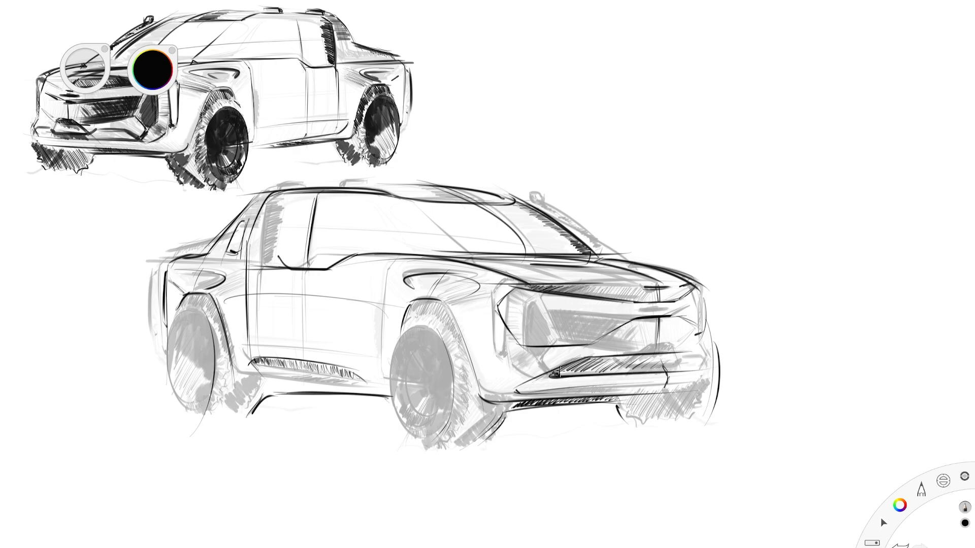
Step: Enlarge the brush and darken the lower intake, bumper, hood edge, windshield pillar, roof, cab rear edge and sill with thicker strokes
drag(85, 69, 121, 127)
drag(570, 372, 663, 371)
drag(508, 406, 653, 394)
drag(523, 284, 623, 285)
drag(523, 207, 586, 253)
drag(509, 201, 467, 193)
mouse_move(248, 205)
mouse_down()
mouse_move(207, 256)
mouse_move(242, 262)
mouse_up()
drag(257, 358, 348, 371)
Step: Thicken the bumper's near corner and the lower outline of the grille in black
mouse_move(487, 405)
mouse_down()
mouse_move(632, 392)
mouse_move(518, 392)
mouse_move(541, 379)
mouse_up()
mouse_move(514, 291)
mouse_down()
mouse_move(498, 308)
mouse_move(519, 343)
mouse_up()
drag(515, 344, 593, 345)
drag(595, 343, 677, 321)
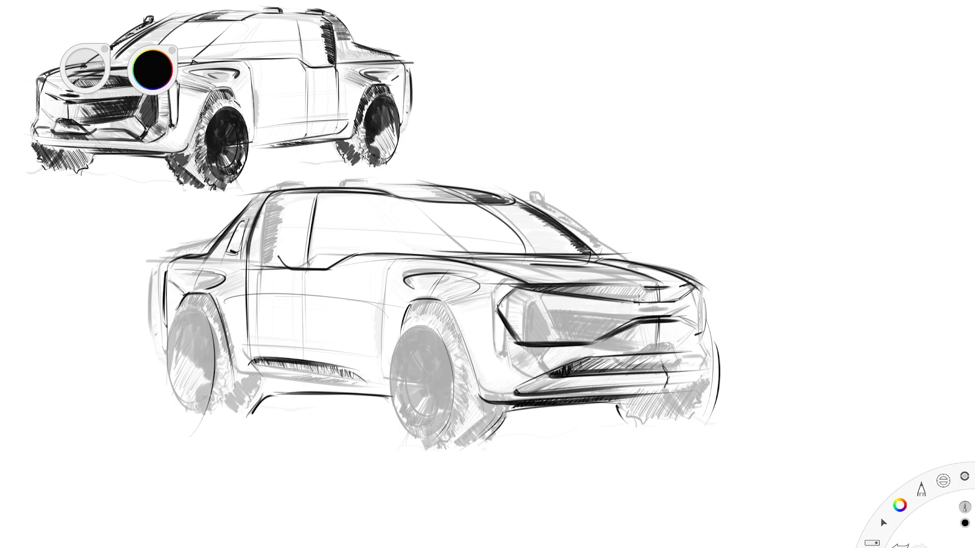
Step: Thicken the front and rear fender bulge lines, the far hood corner and the far front wheel's edge
drag(410, 284, 489, 279)
drag(479, 285, 457, 294)
mouse_move(180, 273)
mouse_down()
mouse_move(225, 278)
mouse_move(175, 288)
mouse_up()
drag(680, 276, 713, 290)
mouse_move(711, 298)
mouse_down()
mouse_move(710, 424)
mouse_move(715, 349)
mouse_up()
Step: Shade the visible parts of the far tires and the underbody strip between the wheels in black
mouse_move(500, 421)
mouse_down()
mouse_move(473, 446)
mouse_move(478, 424)
mouse_up()
drag(261, 395, 233, 419)
drag(264, 374, 239, 404)
drag(274, 394, 360, 381)
drag(286, 397, 390, 391)
Step: Shade the cab's rear pillar black and add a dark roof rack bar above the roofline
mouse_move(288, 193)
mouse_down()
mouse_move(275, 265)
mouse_move(285, 197)
mouse_up()
mouse_move(296, 188)
mouse_down()
mouse_move(399, 176)
mouse_move(433, 184)
mouse_up()
mouse_move(306, 181)
mouse_down()
mouse_move(431, 181)
mouse_move(289, 190)
mouse_up()
mouse_move(325, 178)
mouse_down()
mouse_move(437, 182)
mouse_move(544, 256)
mouse_up()
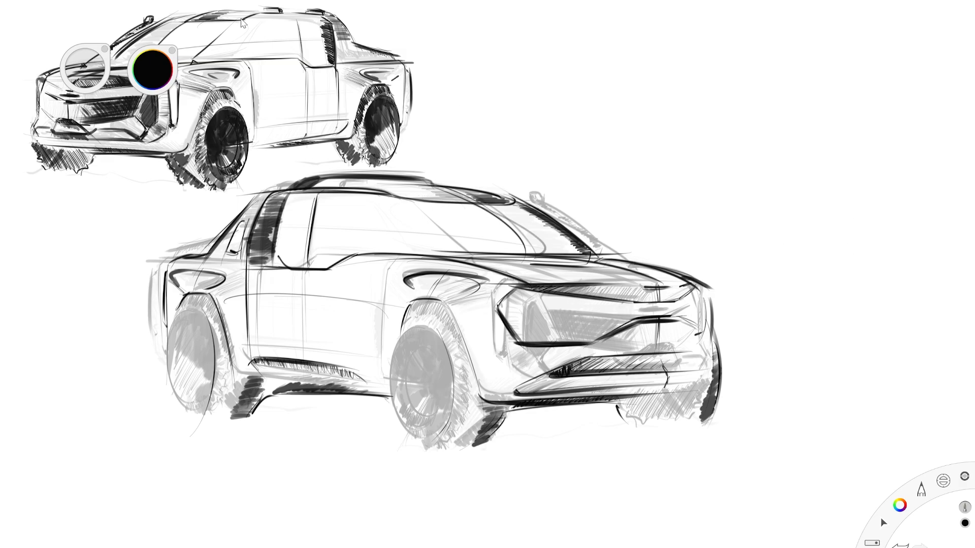
Step: Redraw the windshield's curved near edge and darken the hood ridge near the front centre
drag(478, 205, 537, 266)
key(ctrl+z)
key(ctrl+z)
drag(480, 207, 528, 256)
mouse_move(605, 262)
mouse_down()
mouse_move(663, 279)
mouse_move(617, 268)
mouse_up()
Step: Hatch the grille's upper band, add a bar across it and shade the near and far lamp areas
drag(532, 288, 590, 290)
mouse_move(495, 308)
mouse_down()
mouse_move(651, 330)
mouse_move(608, 341)
mouse_move(604, 319)
mouse_up()
key(ctrl+z)
drag(679, 317, 698, 336)
drag(584, 340, 629, 320)
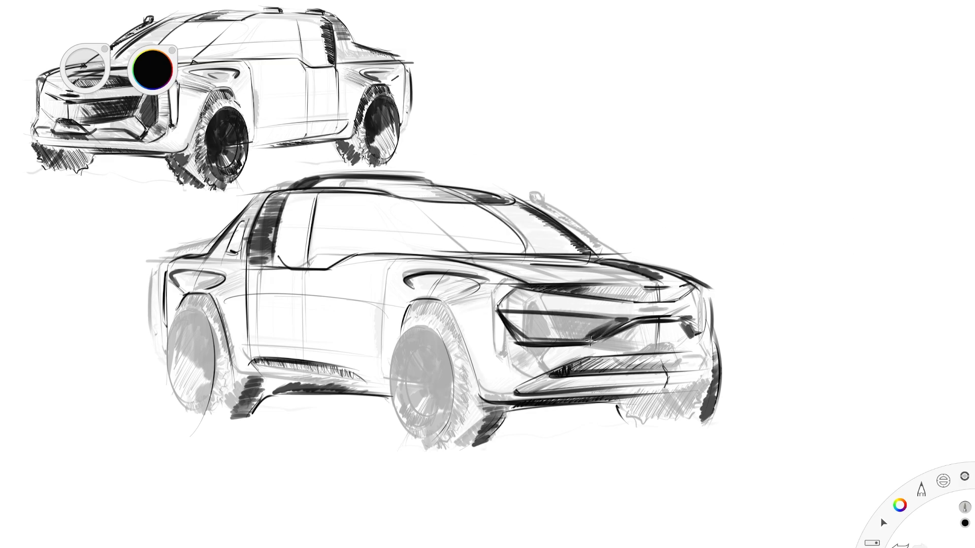
drag(521, 321, 621, 345)
drag(497, 292, 625, 319)
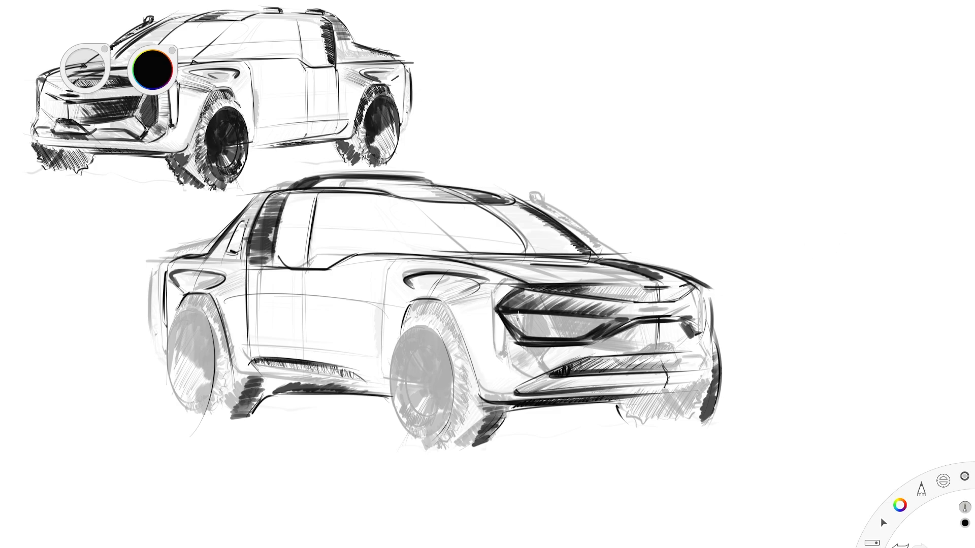
Step: Fill the near grille openings with dense black hatching and strengthen the bars toward the centre
mouse_move(519, 317)
mouse_down()
mouse_move(584, 336)
mouse_move(620, 330)
mouse_up()
drag(505, 314, 563, 344)
key(ctrl+z)
drag(505, 297, 678, 296)
drag(641, 308, 701, 300)
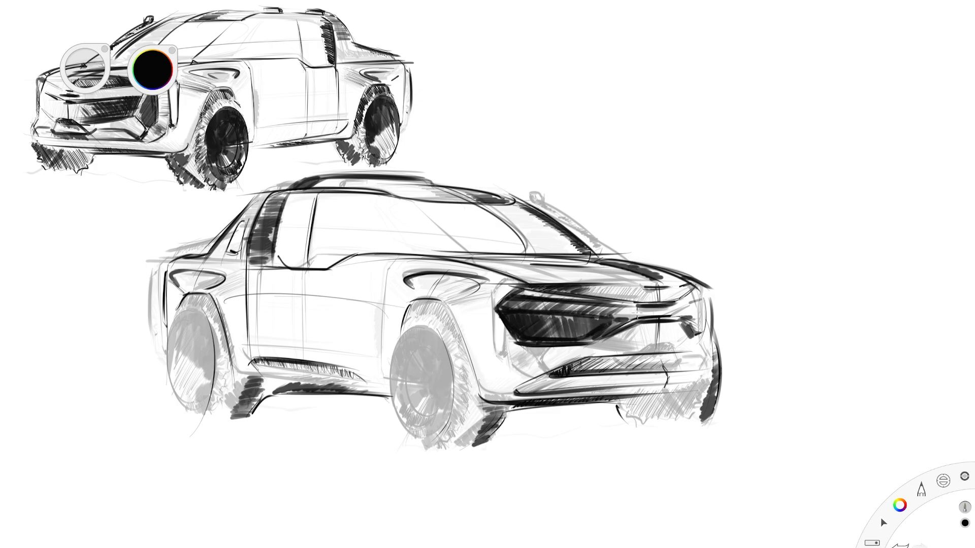
drag(638, 313, 670, 309)
drag(604, 308, 645, 324)
drag(523, 285, 628, 299)
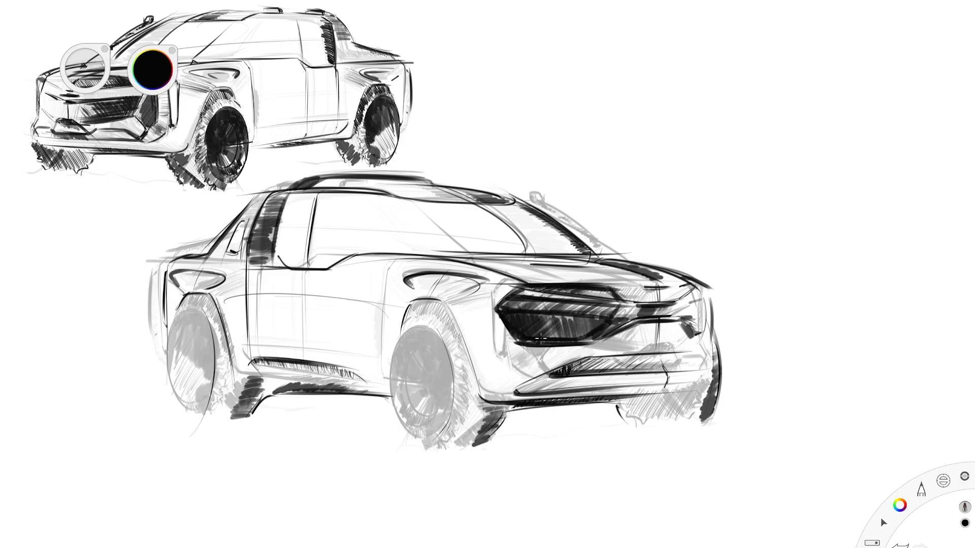
Step: Fill the whole grille and both lamp areas with solid black, narrowing at the centre
mouse_move(541, 339)
mouse_down()
mouse_move(508, 300)
mouse_move(609, 315)
mouse_move(617, 297)
mouse_move(695, 295)
mouse_move(701, 330)
mouse_up()
mouse_move(691, 286)
mouse_down()
mouse_move(680, 299)
mouse_move(695, 336)
mouse_up()
mouse_move(625, 306)
mouse_down()
mouse_move(608, 331)
mouse_move(681, 315)
mouse_move(679, 306)
mouse_up()
drag(656, 320, 613, 331)
drag(610, 334, 519, 342)
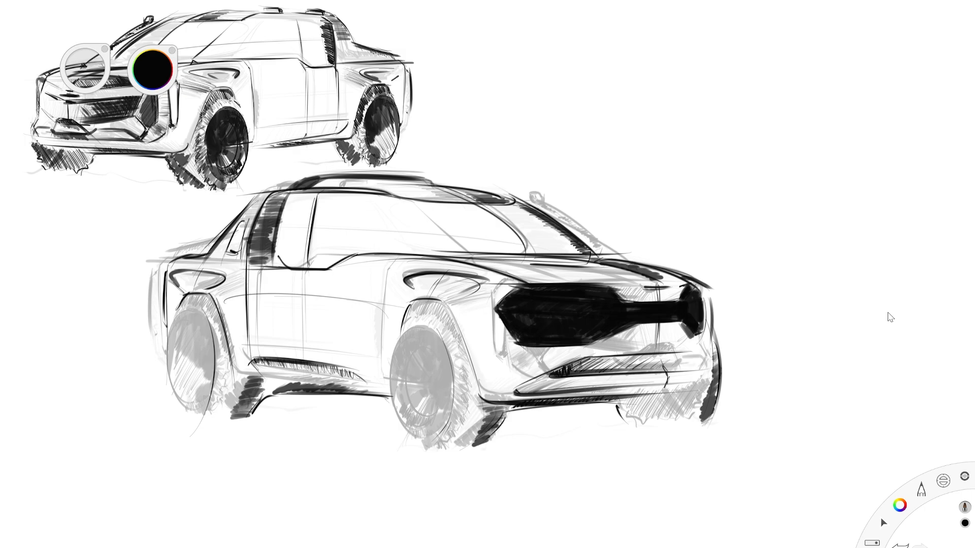
drag(687, 291, 698, 332)
drag(627, 303, 594, 290)
Step: Add soft gray airbrush shading along the doors, rear fender and front fender
click(54, 218)
drag(229, 325, 660, 378)
drag(152, 320, 437, 338)
drag(175, 264, 312, 269)
drag(355, 265, 511, 280)
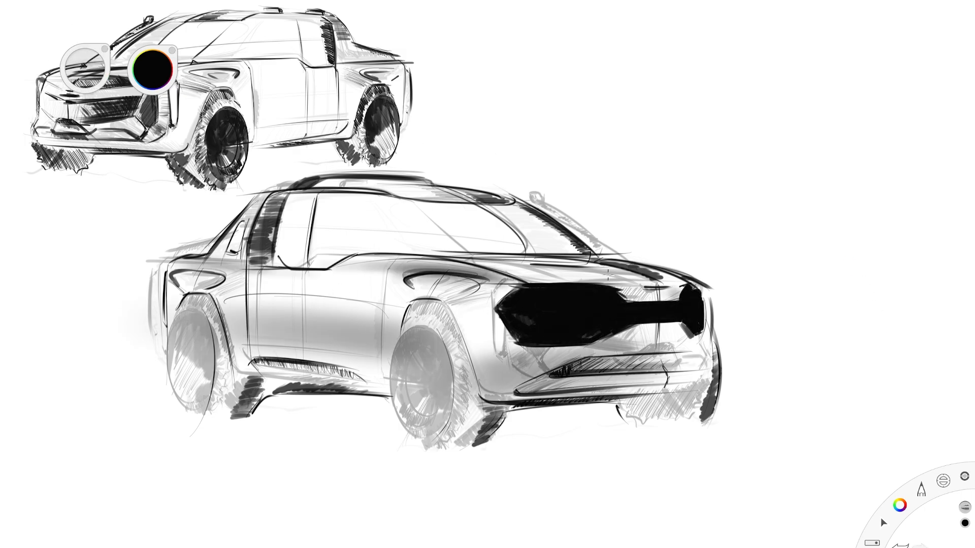
Step: Add soft gray shading to the hood, windshield, sill and front bumper
drag(608, 275, 503, 267)
drag(455, 197, 341, 188)
drag(244, 363, 387, 387)
drag(500, 391, 729, 384)
drag(543, 359, 475, 381)
mouse_move(234, 337)
mouse_down()
mouse_move(417, 353)
mouse_move(399, 361)
mouse_move(257, 350)
mouse_up()
Step: Trace the front face, fender crease, truck bed and body shut lines over the faded truck photo
click(34, 279)
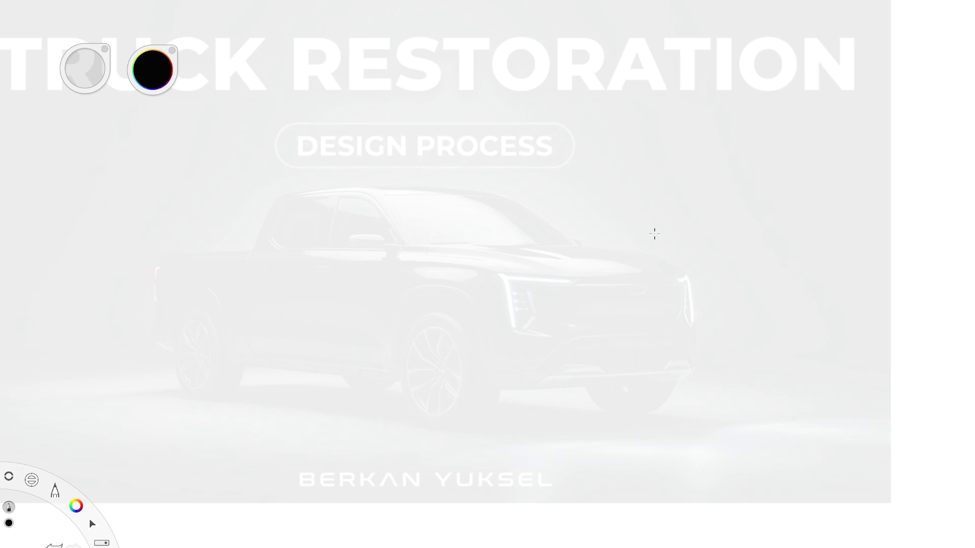
mouse_move(373, 252)
mouse_down()
mouse_move(653, 277)
mouse_move(514, 282)
mouse_up()
mouse_move(518, 382)
mouse_down()
mouse_move(569, 344)
mouse_move(615, 340)
mouse_move(695, 360)
mouse_up()
drag(376, 253, 377, 379)
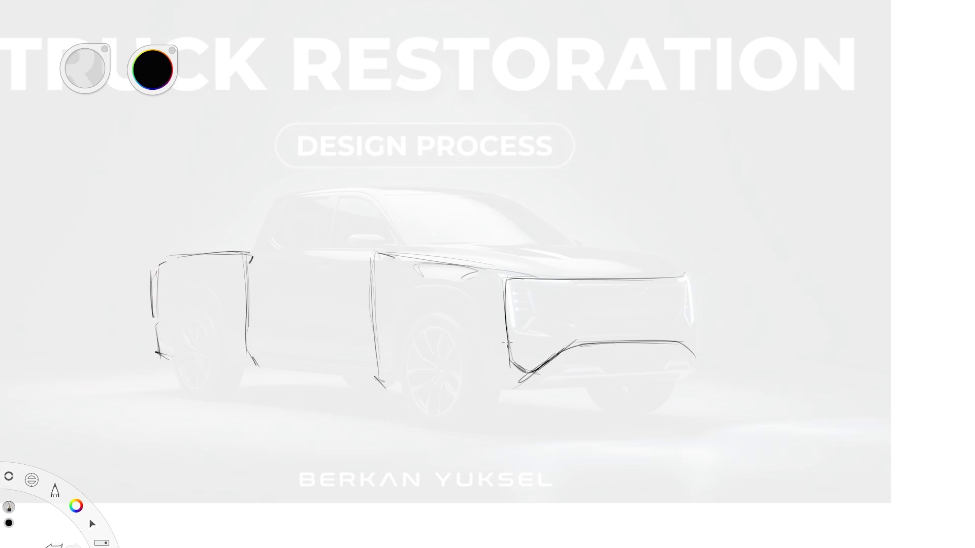
Step: Trace the cab roof, windshield, hood and door outlines, and add a body-side crease and a line across the grille
drag(287, 195, 378, 193)
mouse_move(367, 199)
mouse_down()
mouse_move(392, 238)
mouse_move(490, 256)
mouse_move(590, 254)
mouse_move(515, 200)
mouse_move(580, 250)
mouse_up()
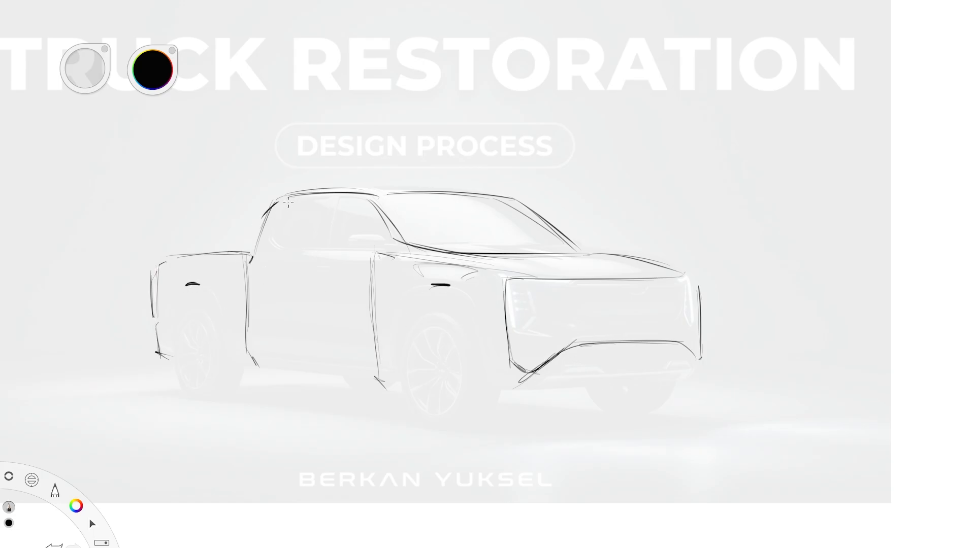
drag(272, 252, 273, 349)
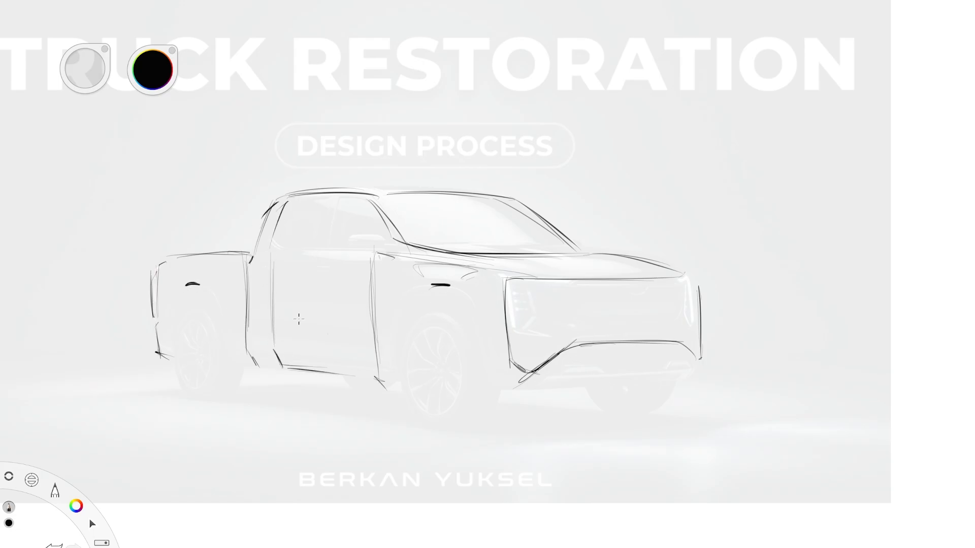
drag(475, 313, 510, 312)
drag(553, 319, 685, 312)
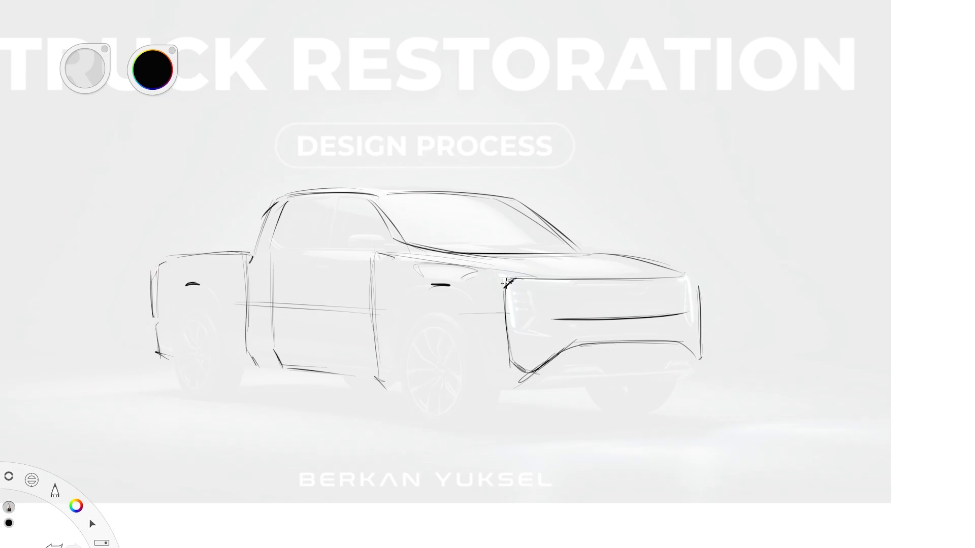
drag(503, 281, 526, 377)
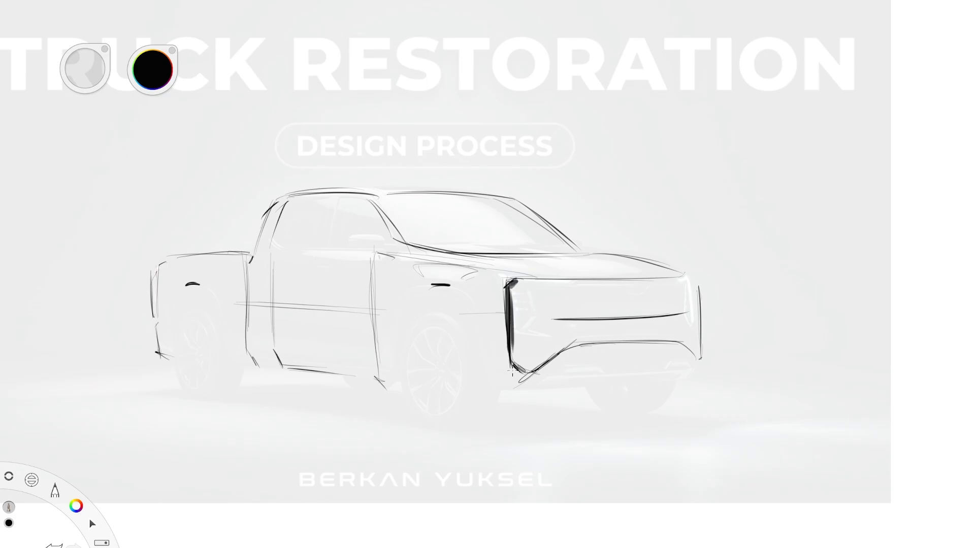
mouse_move(513, 373)
mouse_down()
mouse_move(538, 370)
mouse_move(569, 345)
mouse_move(675, 344)
mouse_up()
drag(515, 282, 658, 275)
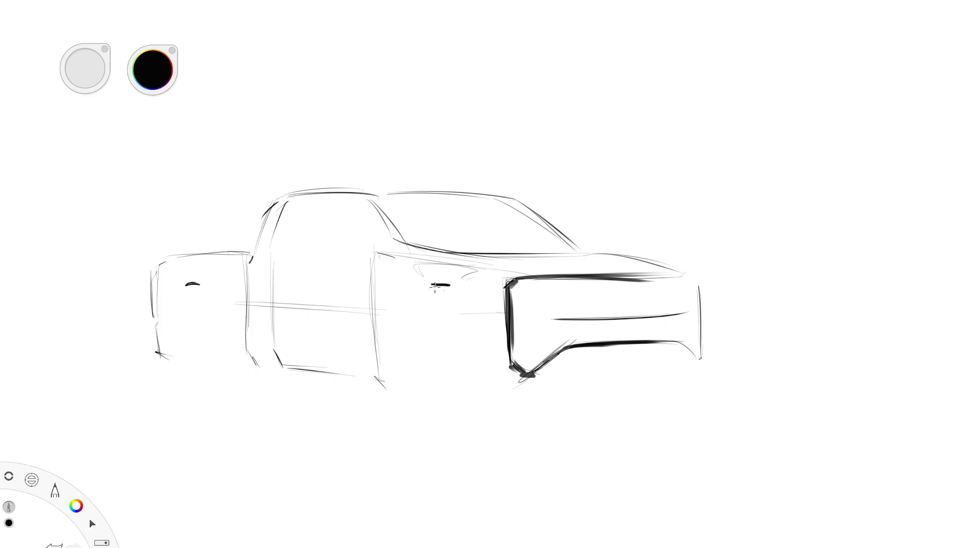
Step: Ink the roof's upper edge and outline a roof visor along the top of the windshield
key(space)
drag(298, 235, 286, 297)
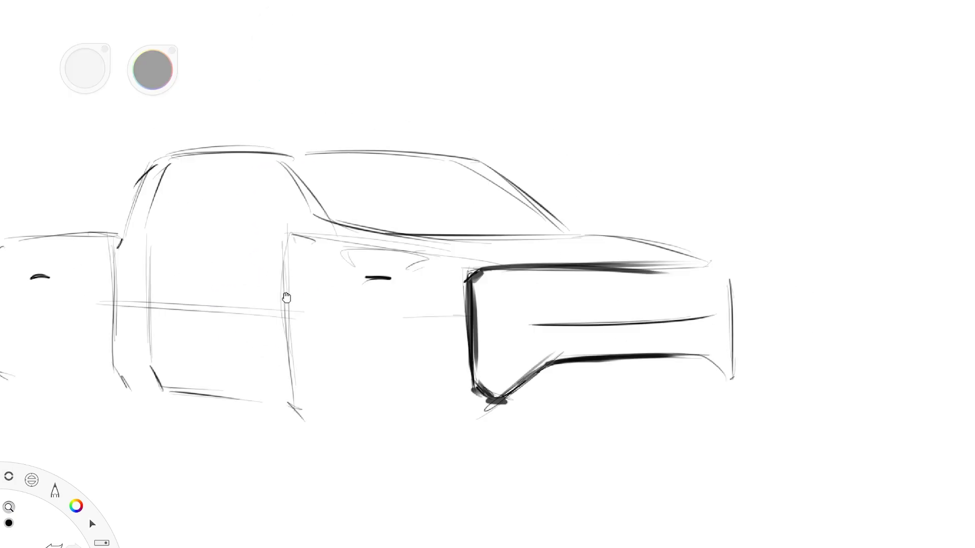
click(921, 298)
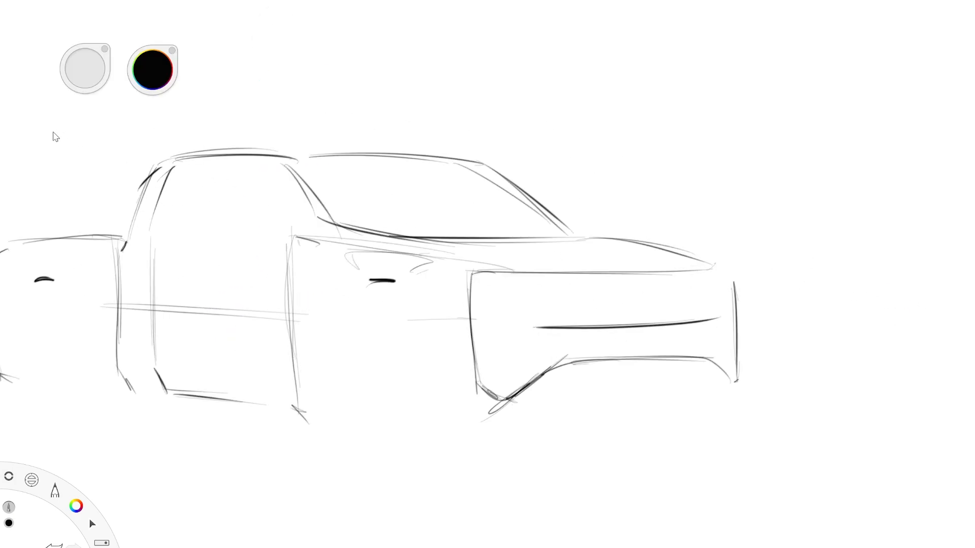
drag(239, 154, 497, 159)
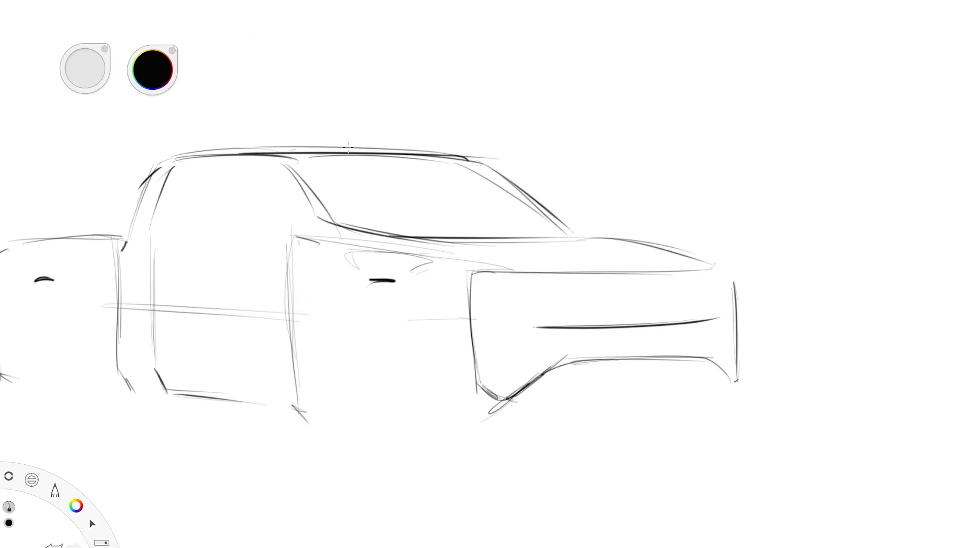
mouse_move(300, 147)
mouse_down()
mouse_move(478, 157)
mouse_move(461, 165)
mouse_up()
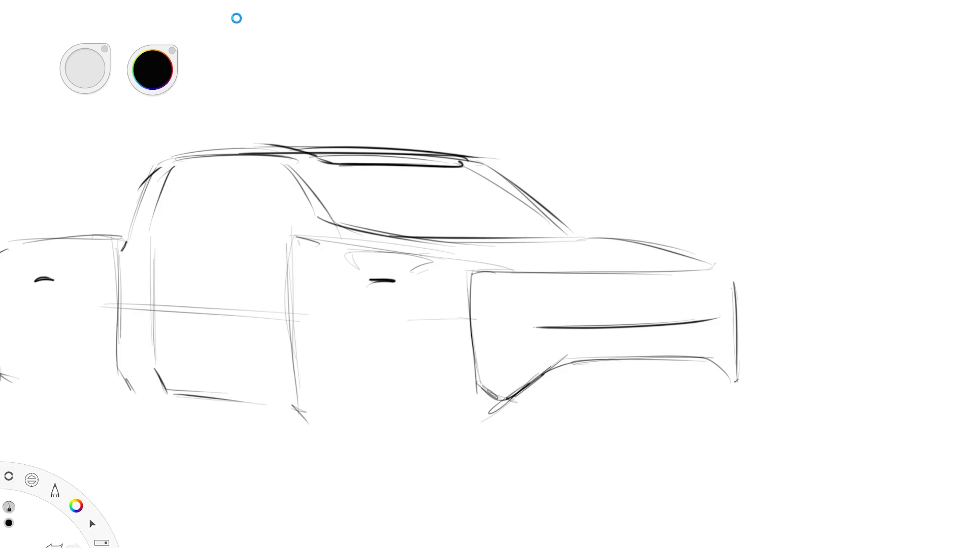
drag(216, 153, 464, 158)
Step: Darken the front face's top and near edges, then draw the hood ridge, front centreline and outer front tire curves
mouse_move(479, 274)
mouse_down()
mouse_move(480, 394)
mouse_move(694, 269)
mouse_up()
drag(476, 234, 588, 252)
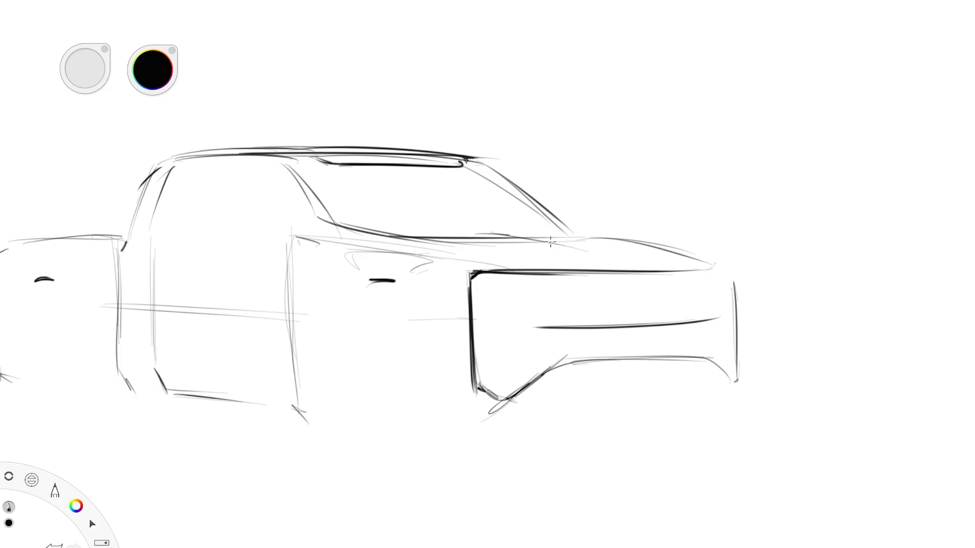
drag(508, 235, 632, 268)
drag(640, 288, 642, 325)
drag(744, 298, 741, 437)
drag(411, 303, 423, 466)
Step: Fit an ellipse guide to the near front wheel and draw its outer tire and inner rim ellipses
key(space)
mouse_move(322, 130)
mouse_down()
mouse_move(316, 122)
mouse_move(391, 179)
mouse_up()
click(441, 2)
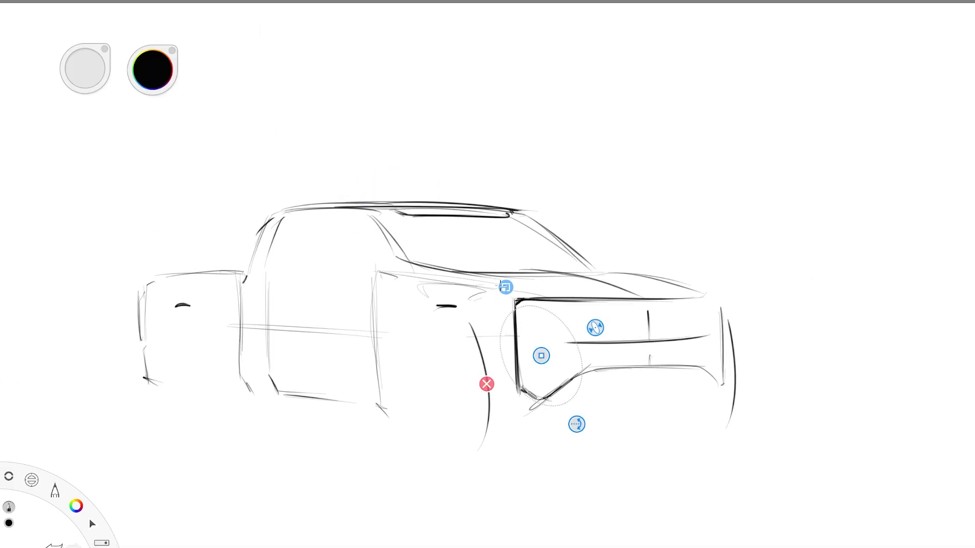
drag(595, 327, 610, 321)
drag(541, 356, 435, 390)
drag(399, 322, 390, 305)
drag(519, 347, 490, 359)
drag(477, 473, 446, 486)
drag(435, 390, 433, 402)
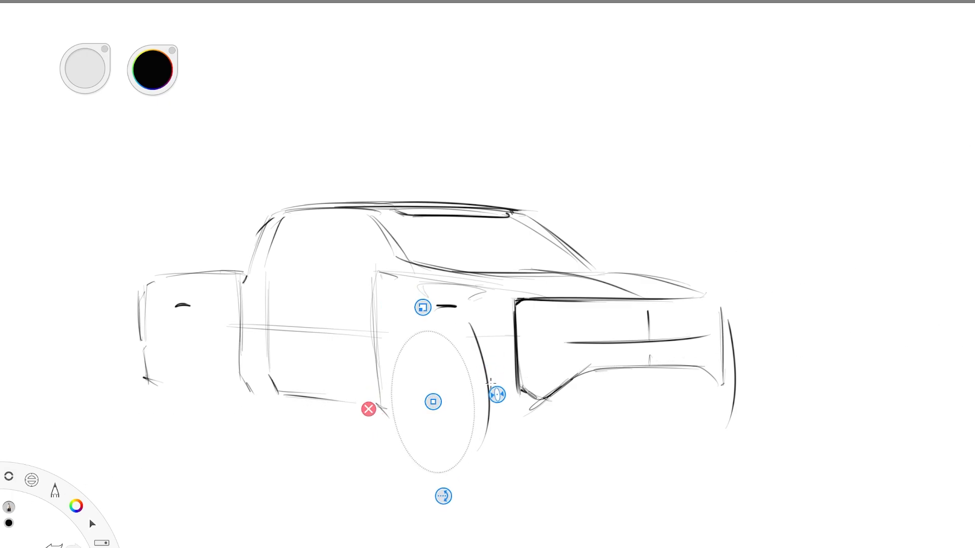
mouse_move(470, 376)
mouse_down()
mouse_move(401, 437)
mouse_move(469, 382)
mouse_up()
click(228, 2)
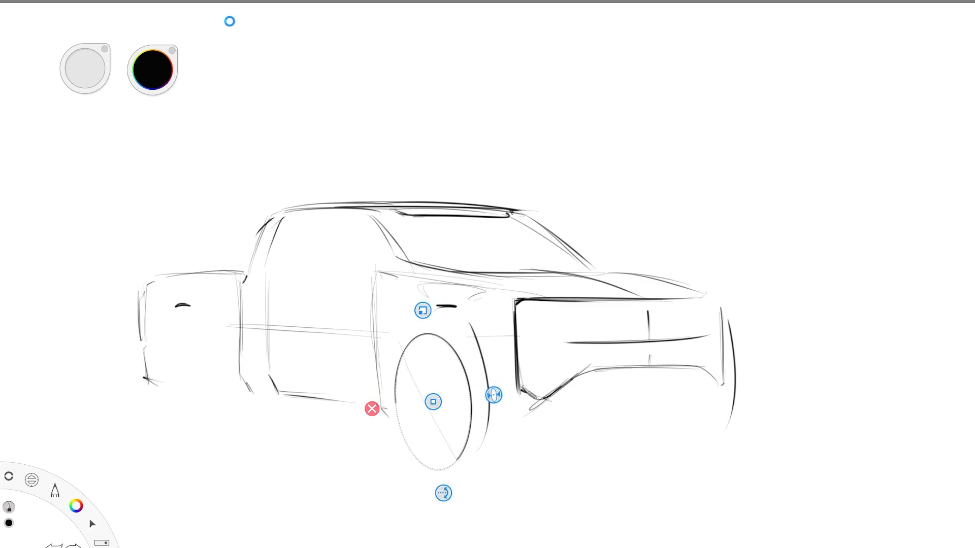
mouse_move(414, 460)
mouse_down()
mouse_move(447, 363)
mouse_move(409, 450)
mouse_up()
Step: Copy and paste the front wheel ellipses, then move and scale the copy into the rear wheel position
click(330, 2)
drag(425, 238, 380, 152)
click(457, 193)
key(ctrl+c)
key(ctrl+v)
click(351, 2)
click(430, 137)
key(ctrl+c)
key(ctrl+v)
click(350, 1)
drag(422, 113, 188, 90)
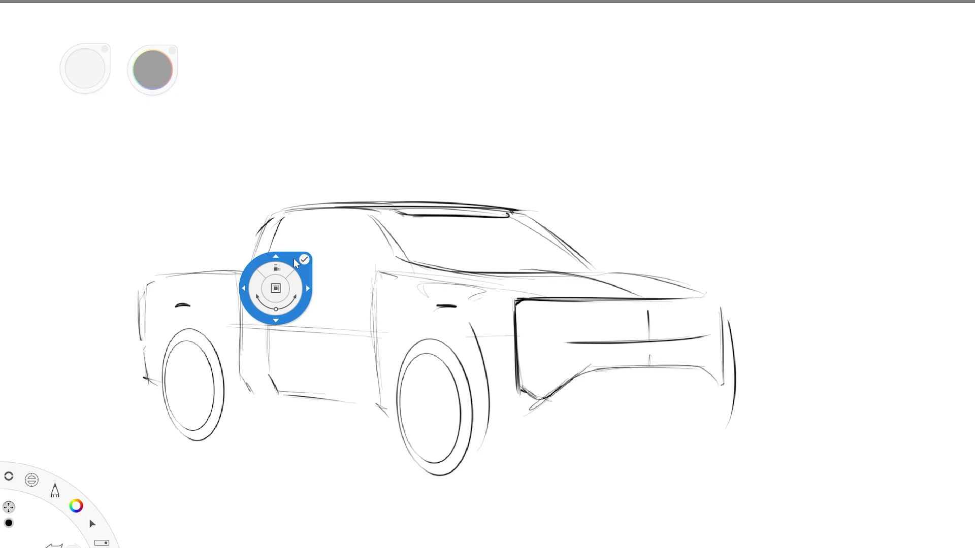
drag(289, 256, 287, 227)
click(305, 230)
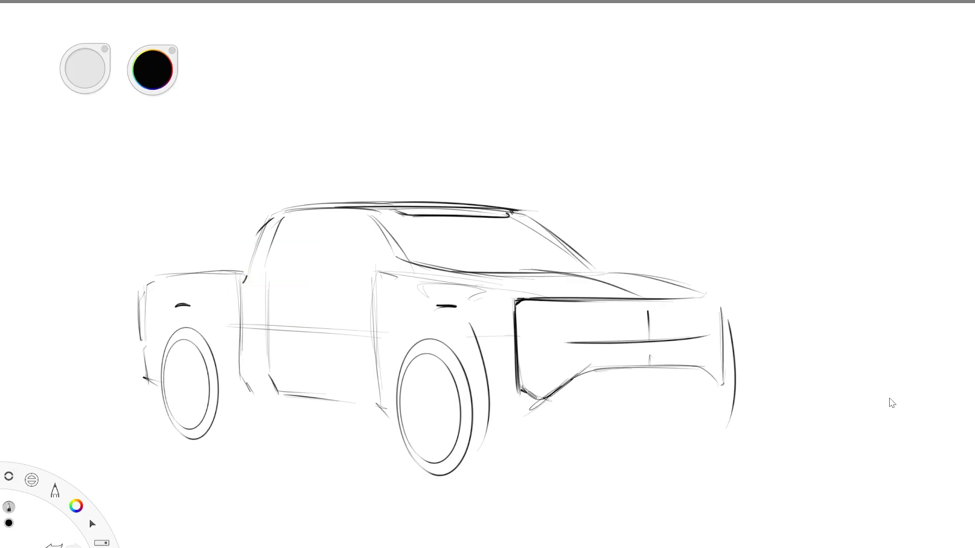
Step: Remove the loose outer front tire curves and outline an inset grille within the front face
key(ctrl+z)
key(ctrl+z)
mouse_move(562, 312)
mouse_down()
mouse_move(645, 306)
mouse_move(539, 321)
mouse_move(534, 340)
mouse_move(556, 383)
mouse_up()
drag(706, 316, 715, 379)
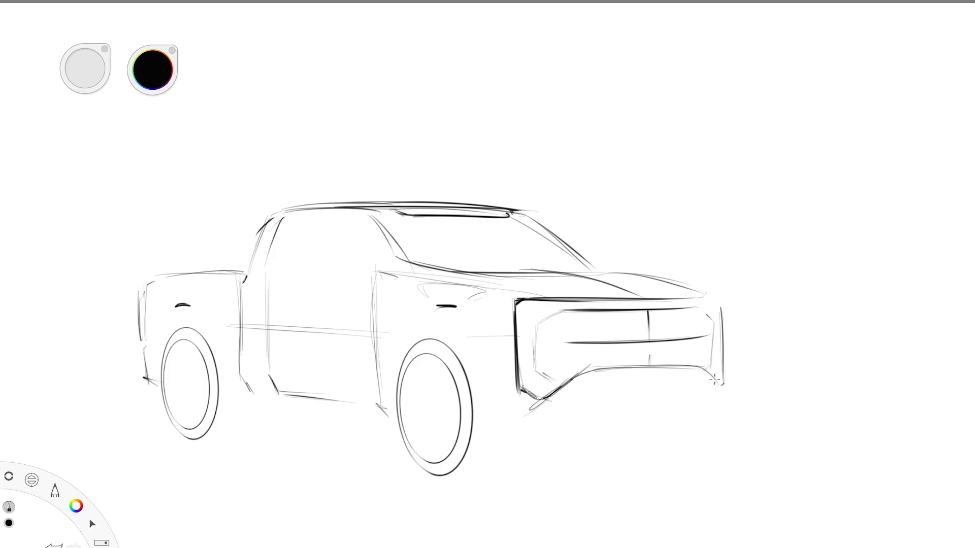
Step: Ink the side window's stepped lower edge and rear pillar, and draw the bulge crease above the rear wheel
mouse_move(261, 281)
mouse_down()
mouse_move(294, 287)
mouse_move(377, 269)
mouse_move(428, 275)
mouse_up()
mouse_move(280, 222)
mouse_down()
mouse_move(268, 288)
mouse_move(325, 266)
mouse_up()
mouse_move(277, 229)
mouse_down()
mouse_move(251, 304)
mouse_move(245, 270)
mouse_up()
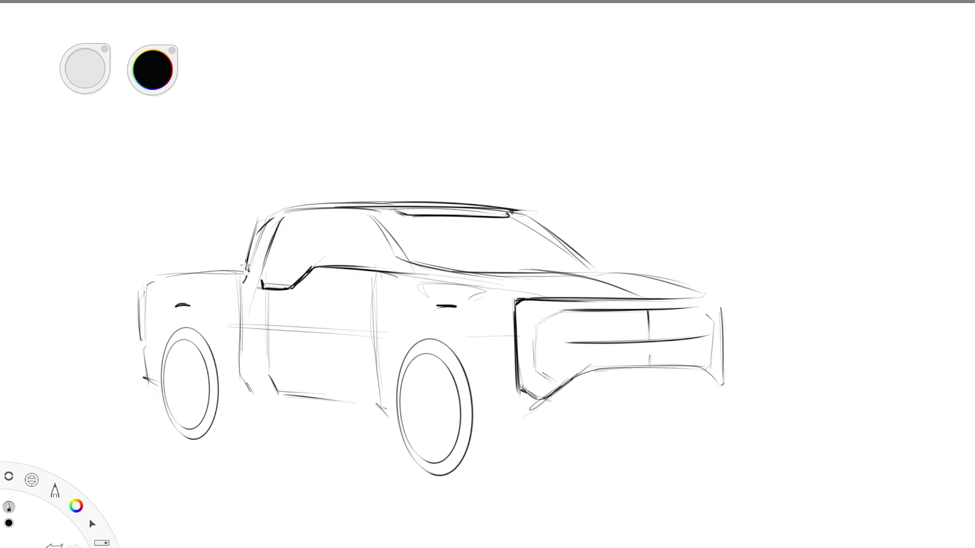
drag(159, 298, 236, 289)
mouse_move(455, 290)
mouse_down()
mouse_move(429, 306)
mouse_move(516, 300)
mouse_up()
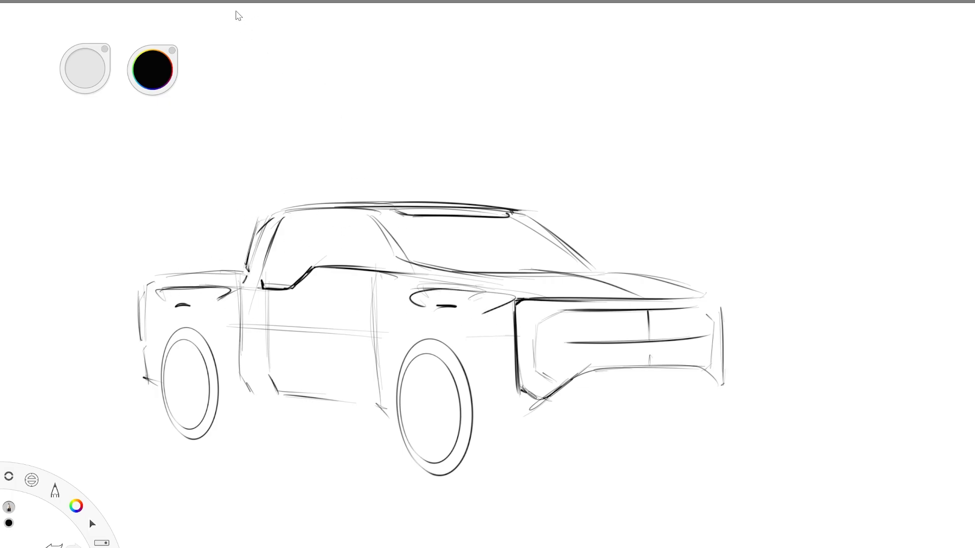
key(ctrl+z)
key(ctrl+z)
Step: Draw the far front tire's curves and a straight lower edge beneath the front bumper
drag(730, 364, 714, 448)
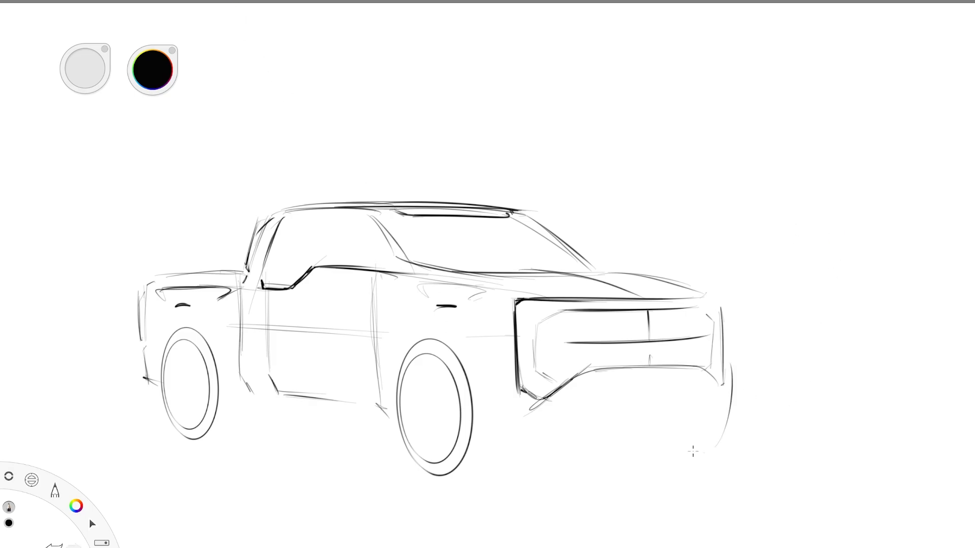
drag(630, 414, 678, 448)
drag(510, 420, 644, 415)
Step: Draw the front and rear wheel arch lines, with heavier strokes above the near tires
mouse_move(417, 326)
mouse_down()
mouse_move(446, 325)
mouse_move(493, 419)
mouse_up()
mouse_move(175, 315)
mouse_down()
mouse_move(214, 341)
mouse_move(209, 330)
mouse_move(235, 401)
mouse_up()
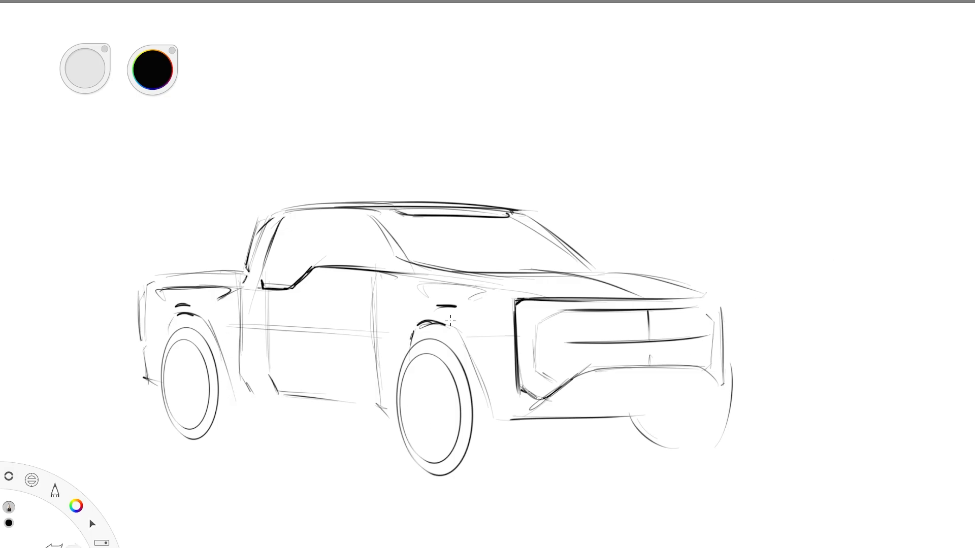
drag(419, 330, 450, 323)
Step: Darken the front face's lower near corner, the grille's top edge and the side window's rear pillar
drag(531, 403, 518, 390)
mouse_move(518, 390)
mouse_down()
mouse_move(522, 309)
mouse_move(701, 308)
mouse_up()
mouse_move(281, 219)
mouse_down()
mouse_move(262, 285)
mouse_move(286, 288)
mouse_move(247, 280)
mouse_up()
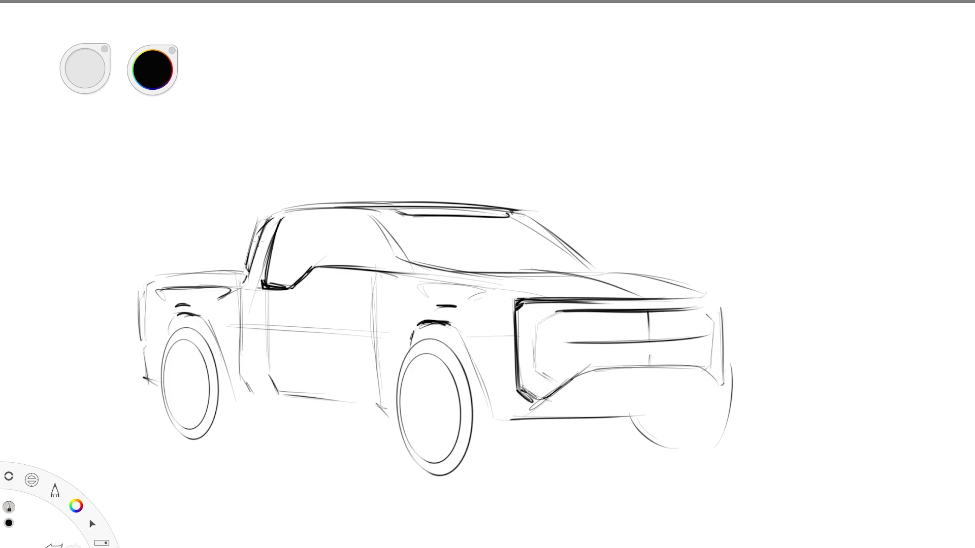
Step: Darken the truck's tail end and bed top edge, and draw the sill line between the wheels
mouse_move(142, 296)
mouse_down()
mouse_move(138, 343)
mouse_move(146, 291)
mouse_up()
drag(143, 356, 154, 391)
drag(231, 397, 394, 408)
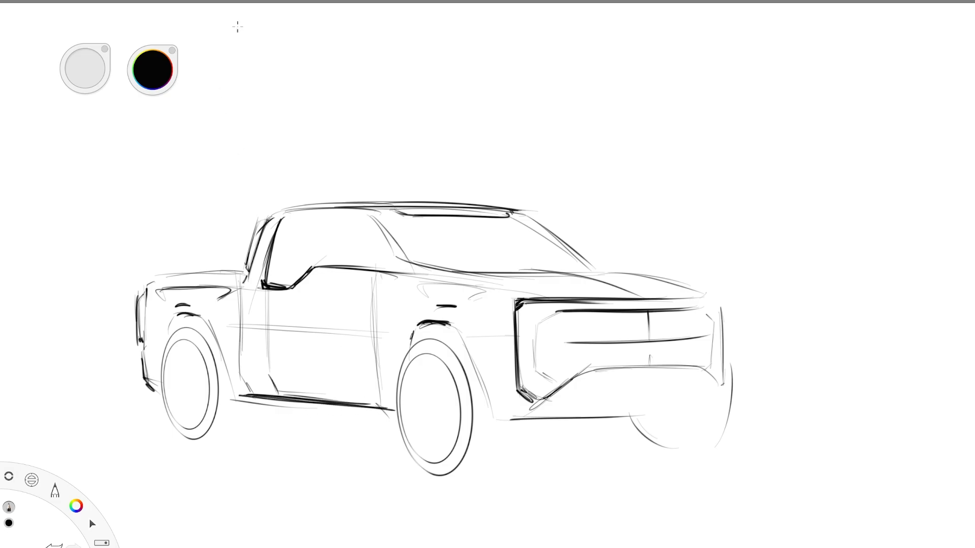
key(ctrl+z)
drag(147, 282, 256, 270)
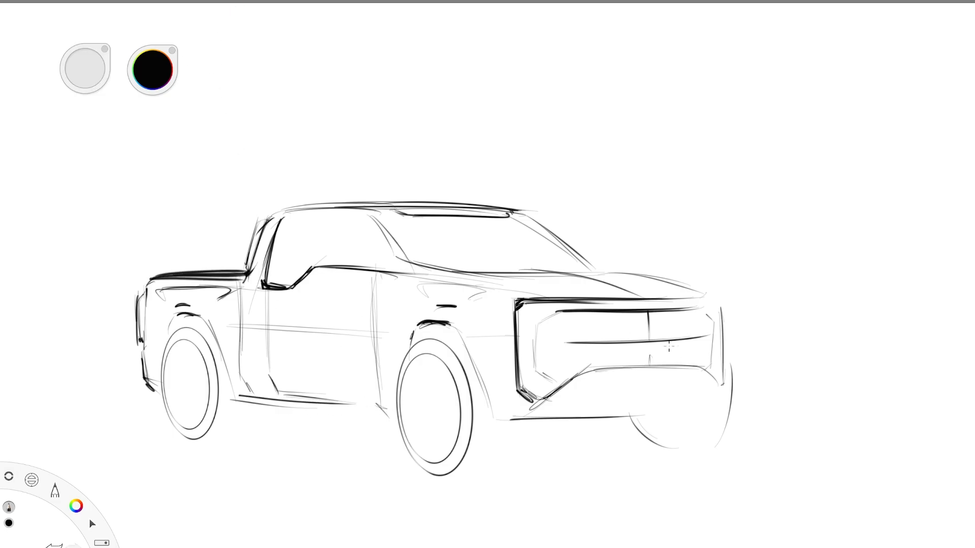
Step: Ink the front fender's shoulder line and thicken the near edge and upper corner of the inset grille
mouse_move(406, 281)
mouse_down()
mouse_move(531, 294)
mouse_move(539, 326)
mouse_up()
mouse_move(539, 323)
mouse_down()
mouse_move(536, 370)
mouse_move(550, 379)
mouse_up()
mouse_move(535, 322)
mouse_down()
mouse_move(534, 372)
mouse_move(548, 383)
mouse_up()
mouse_move(563, 310)
mouse_down()
mouse_move(540, 326)
mouse_move(554, 319)
mouse_up()
drag(530, 303, 557, 313)
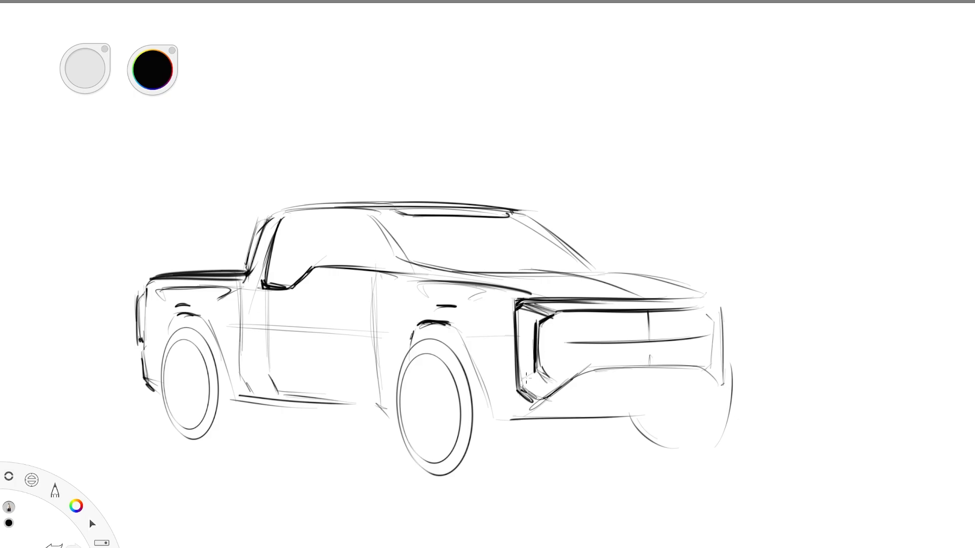
Step: Hatch the upper and lower near corners of the grille surround and darken its lower diagonal edge
drag(519, 388, 541, 372)
drag(522, 391, 547, 375)
mouse_move(529, 396)
mouse_down()
mouse_move(554, 379)
mouse_move(539, 403)
mouse_up()
drag(519, 305, 547, 321)
drag(533, 304, 561, 310)
drag(573, 377, 538, 402)
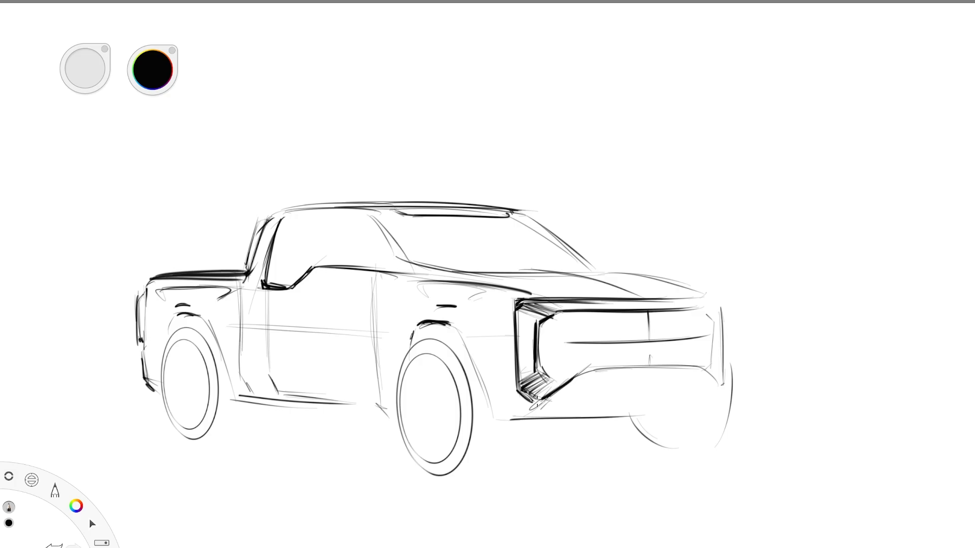
Step: Draw the front bumper's lower contour and a dark-edged air intake at its centre
mouse_move(585, 372)
mouse_down()
mouse_move(549, 407)
mouse_move(675, 382)
mouse_move(722, 396)
mouse_up()
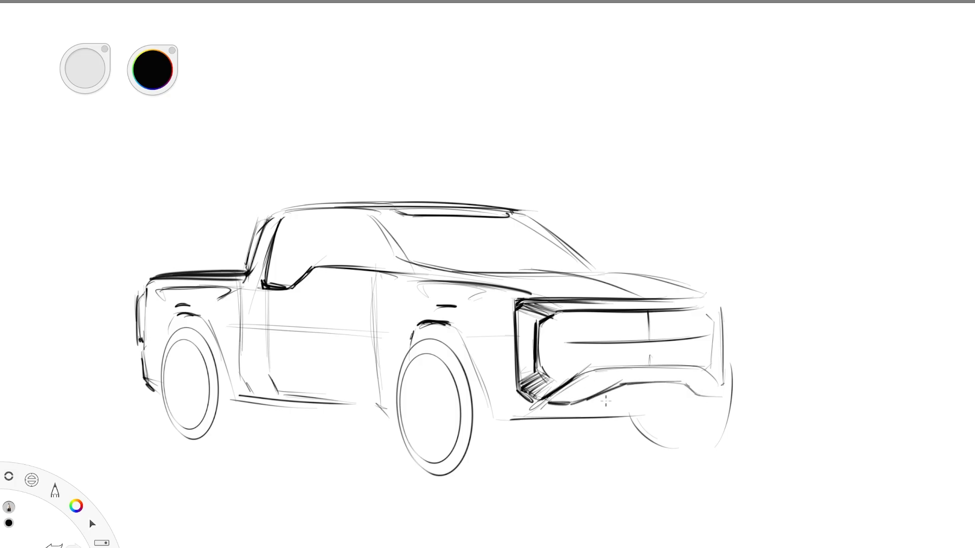
mouse_move(602, 394)
mouse_down()
mouse_move(686, 401)
mouse_move(693, 392)
mouse_up()
drag(603, 395, 617, 407)
drag(612, 406, 685, 401)
drag(696, 393, 689, 401)
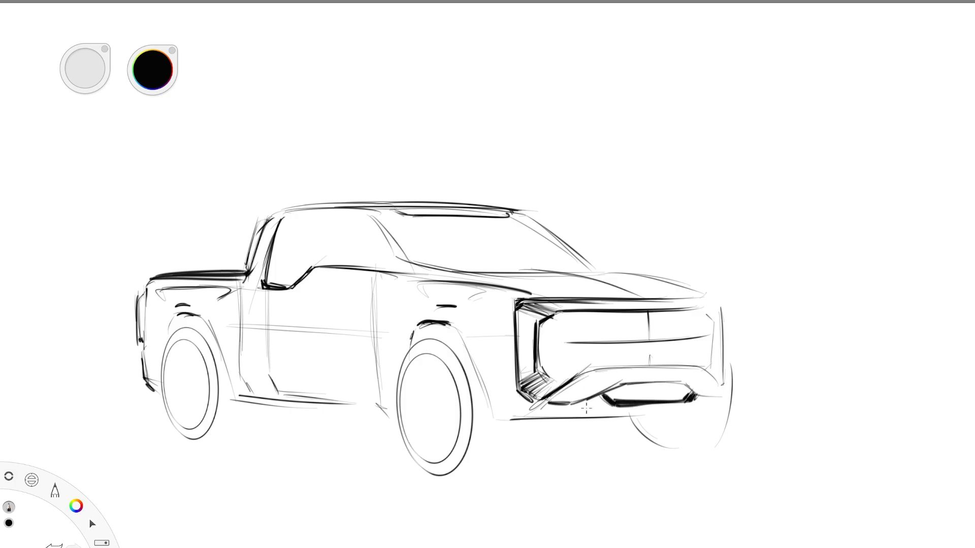
Step: Hatch the shadows beneath the front bumper and across the inner faces of the tires
mouse_move(548, 403)
mouse_down()
mouse_move(606, 391)
mouse_move(675, 398)
mouse_up()
mouse_move(581, 409)
mouse_down()
mouse_move(622, 406)
mouse_move(709, 436)
mouse_move(479, 424)
mouse_move(500, 460)
mouse_move(523, 442)
mouse_move(214, 417)
mouse_move(260, 402)
mouse_up()
Step: Darken the front fender bulge, hood ridge and windshield base, and thicken the cab's roofline
mouse_move(421, 292)
mouse_down()
mouse_move(477, 308)
mouse_move(518, 351)
mouse_up()
mouse_move(556, 277)
mouse_down()
mouse_move(416, 266)
mouse_move(584, 263)
mouse_up()
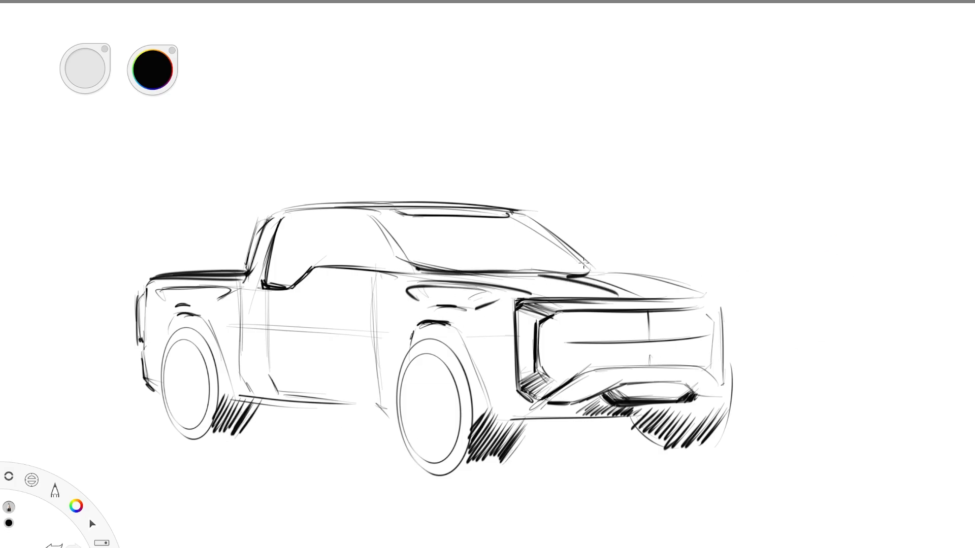
mouse_move(276, 219)
mouse_down()
mouse_move(386, 206)
mouse_move(520, 213)
mouse_move(395, 206)
mouse_up()
drag(296, 208, 521, 210)
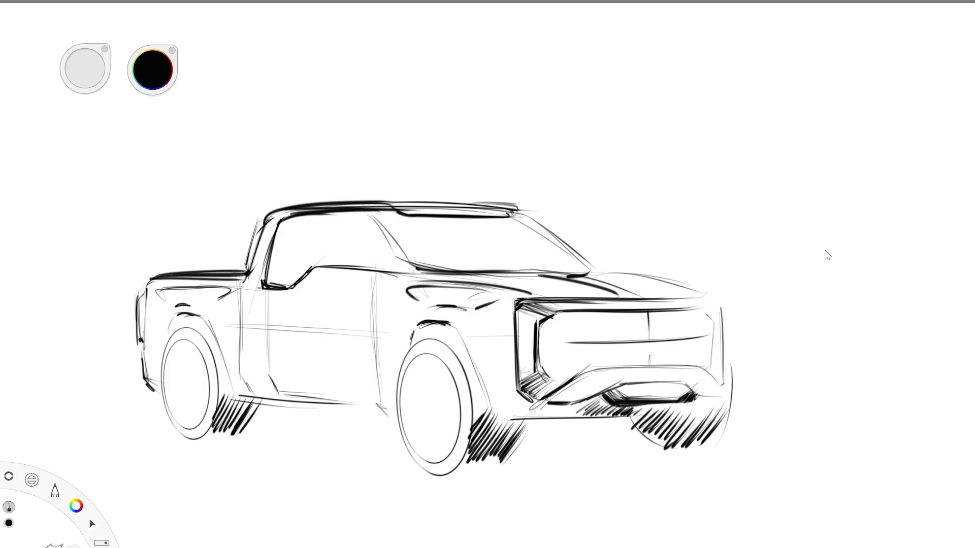
Step: Draw a three-pointed emblem at the grille centre, and hatch the grille's upper strip and the lower air intake
drag(650, 345, 630, 357)
drag(648, 322, 651, 348)
drag(551, 319, 685, 317)
drag(559, 312, 639, 319)
mouse_move(616, 384)
mouse_down()
mouse_move(683, 390)
mouse_move(615, 395)
mouse_move(685, 395)
mouse_up()
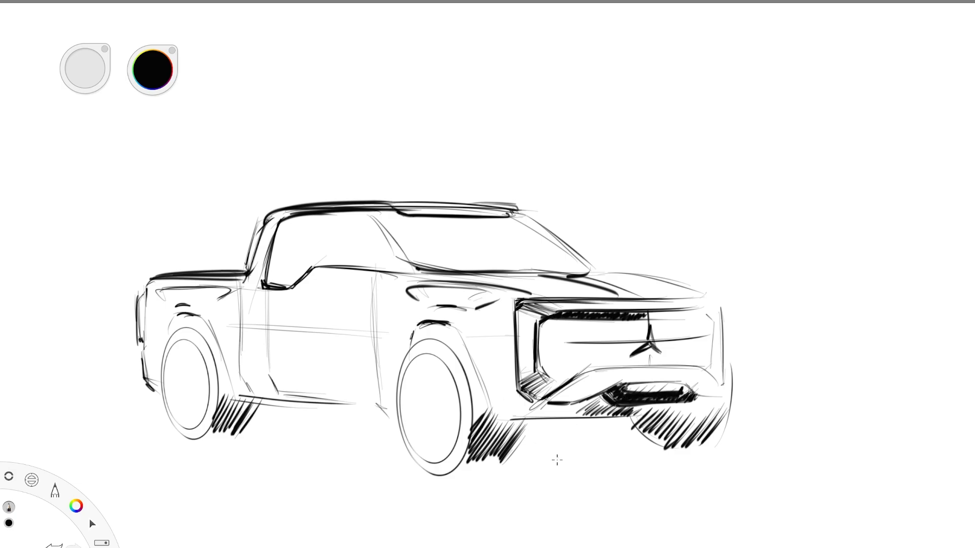
Step: Add jagged off-road tread along the edges of the front and rear tires
mouse_move(713, 432)
mouse_down()
mouse_move(735, 388)
mouse_move(709, 438)
mouse_move(731, 371)
mouse_up()
key(ctrl+z)
mouse_move(442, 483)
mouse_down()
mouse_move(459, 466)
mouse_move(467, 379)
mouse_up()
drag(494, 472, 518, 446)
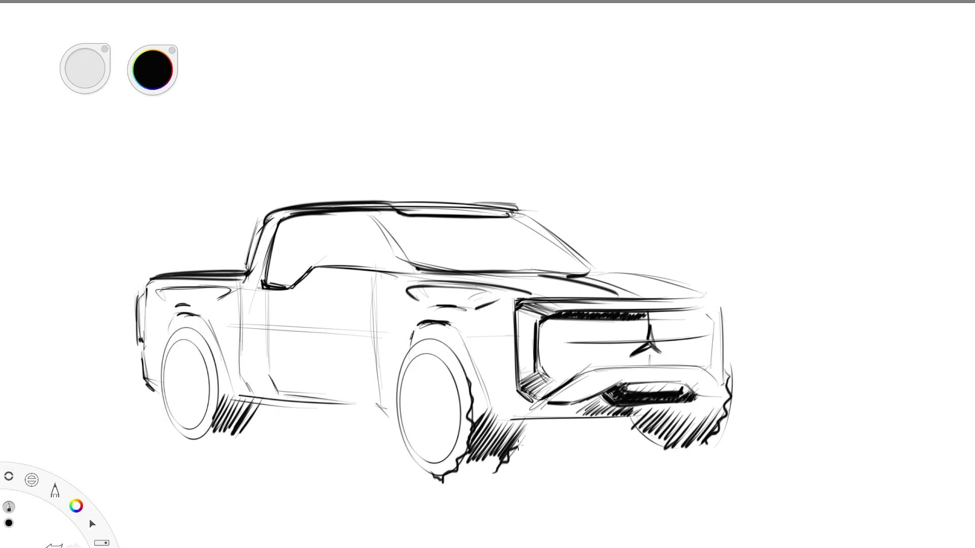
mouse_move(199, 436)
mouse_down()
mouse_move(219, 389)
mouse_move(205, 339)
mouse_up()
drag(234, 441, 259, 401)
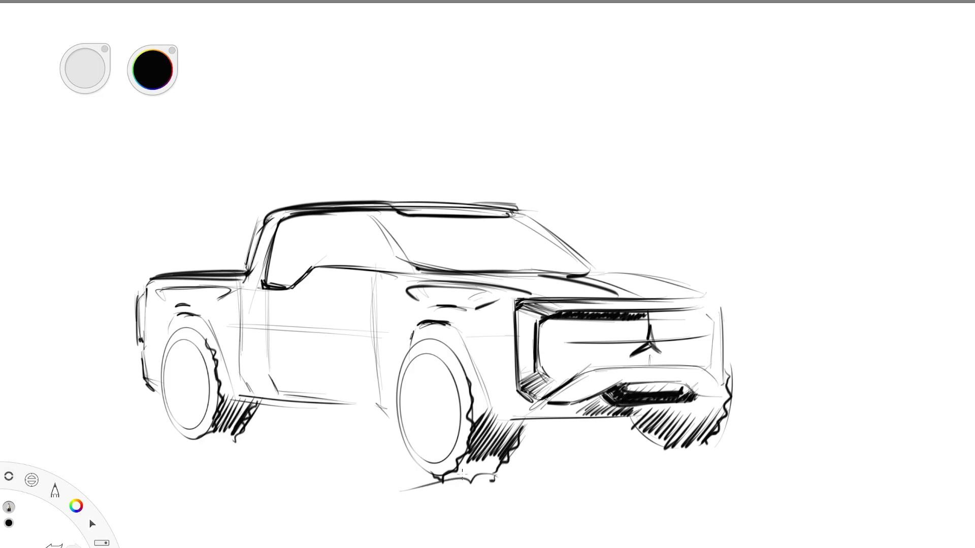
Step: Draw uneven ground lines around and between the tires
drag(163, 445, 202, 441)
drag(399, 480, 679, 454)
drag(713, 445, 746, 452)
drag(233, 439, 320, 436)
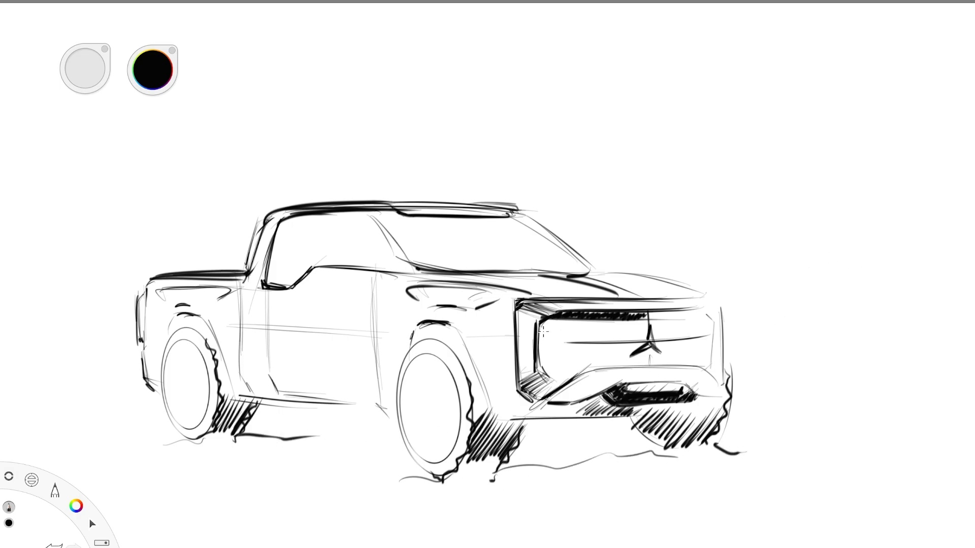
Step: Darken the grille surround's upper corner, the front face's top edge and the rear fender bulge
drag(543, 319, 537, 324)
mouse_move(519, 306)
mouse_down()
mouse_move(539, 319)
mouse_move(619, 294)
mouse_up()
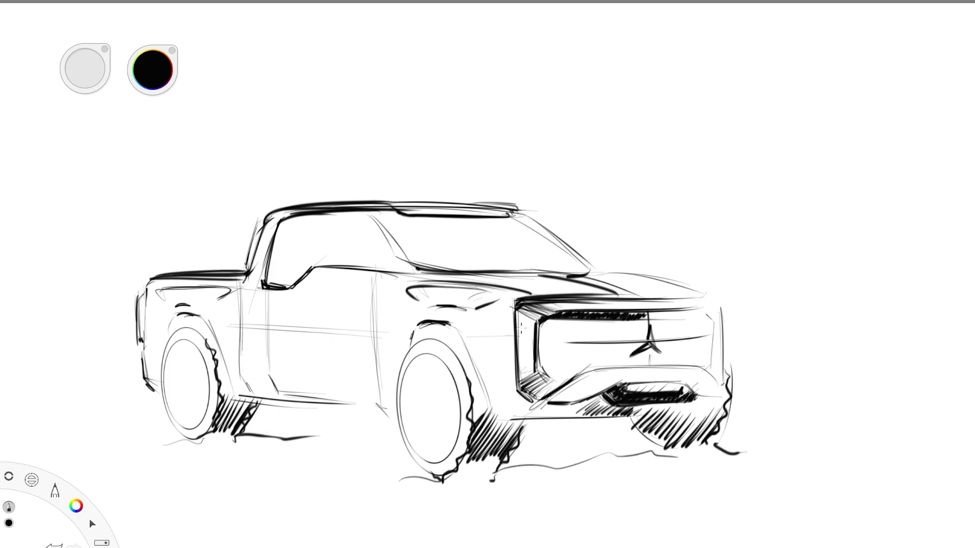
drag(165, 294, 216, 291)
drag(231, 288, 220, 300)
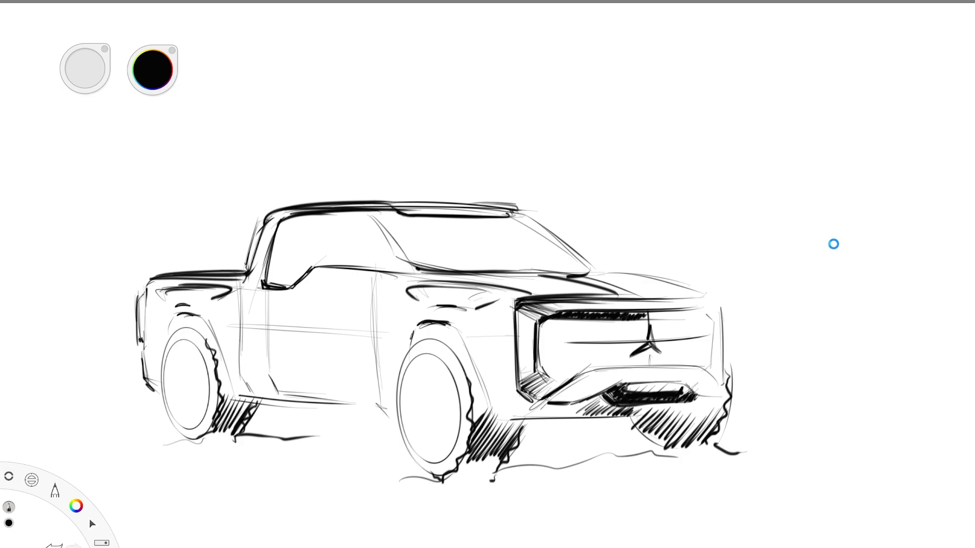
Step: Draw the side window divider, darken the window's rear edge and redraw the front door's shut line in heavy black
drag(315, 222, 310, 266)
drag(277, 226, 263, 281)
mouse_move(403, 282)
mouse_down()
mouse_move(384, 393)
mouse_move(394, 294)
mouse_move(388, 373)
mouse_up()
key(ctrl+z)
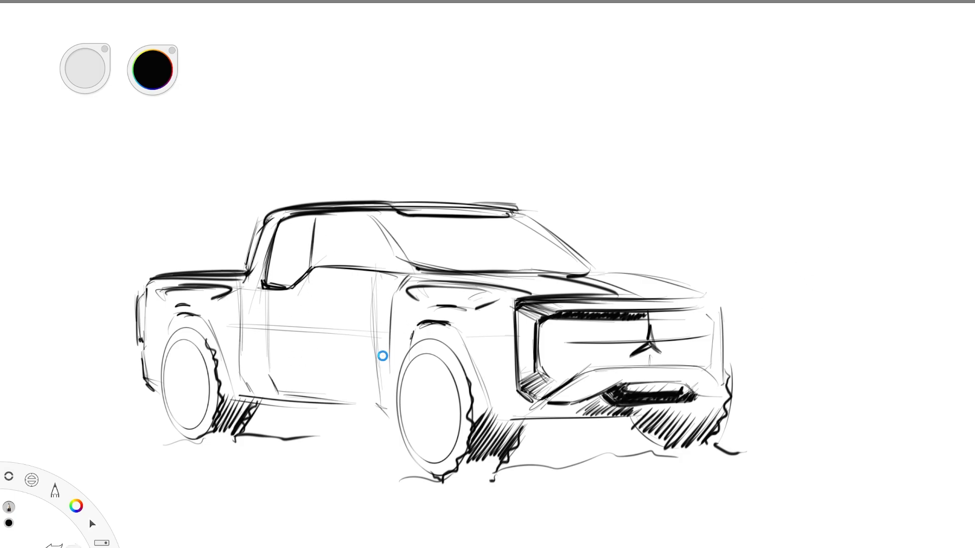
key(ctrl+z)
drag(393, 281, 381, 393)
Step: Outline the cab's rear pillar behind the side window and fill it with dark hatching
drag(276, 219, 255, 325)
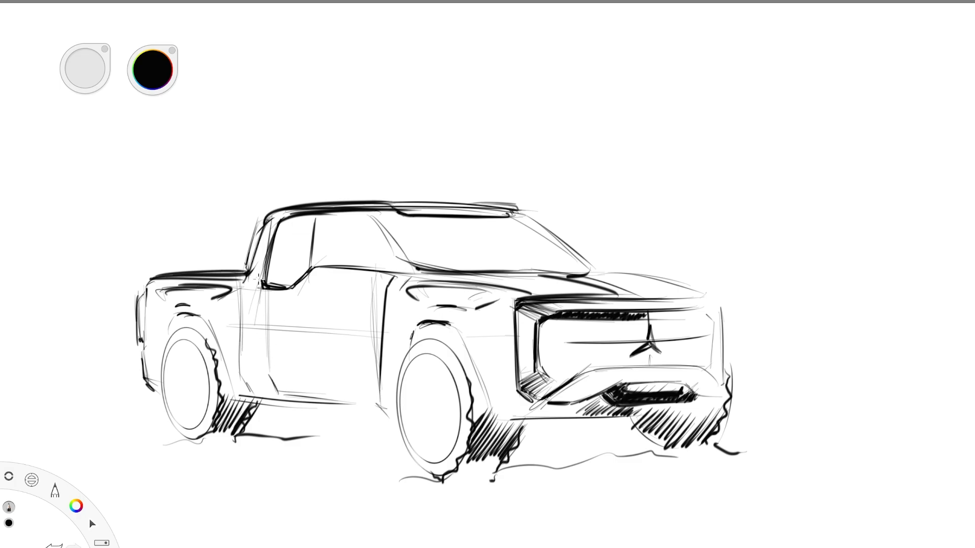
drag(252, 263, 263, 285)
drag(254, 271, 287, 212)
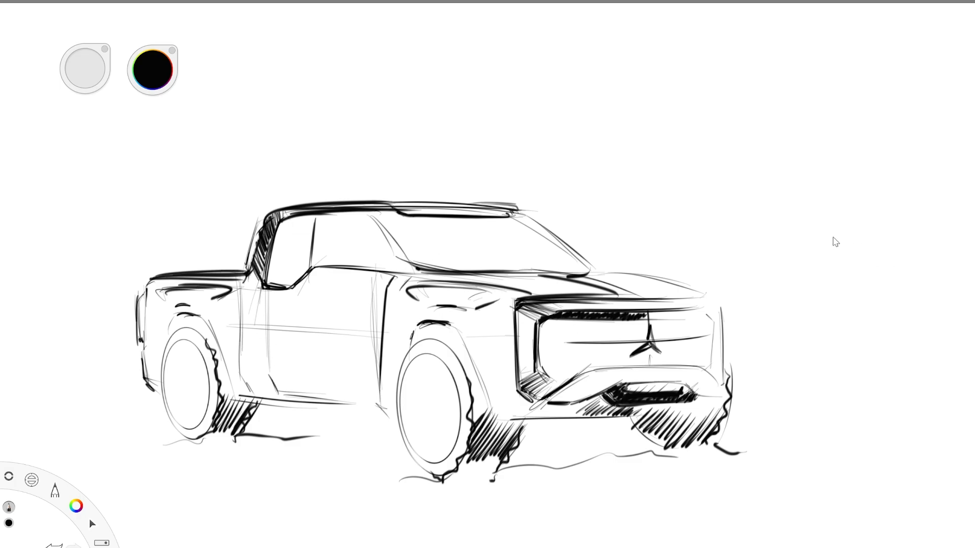
Step: Mark the wheel centres, hatch the front wheel's face and shade both near wheel arches with dense strokes
mouse_move(431, 396)
mouse_down()
mouse_move(430, 422)
mouse_move(447, 368)
mouse_up()
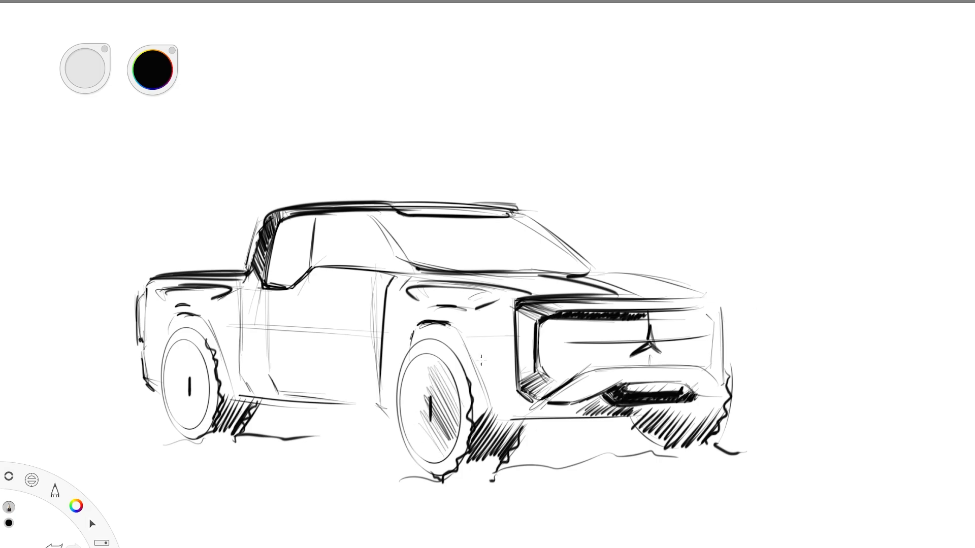
mouse_move(411, 339)
mouse_down()
mouse_move(445, 329)
mouse_move(480, 416)
mouse_up()
mouse_move(180, 327)
mouse_down()
mouse_move(211, 338)
mouse_move(225, 393)
mouse_up()
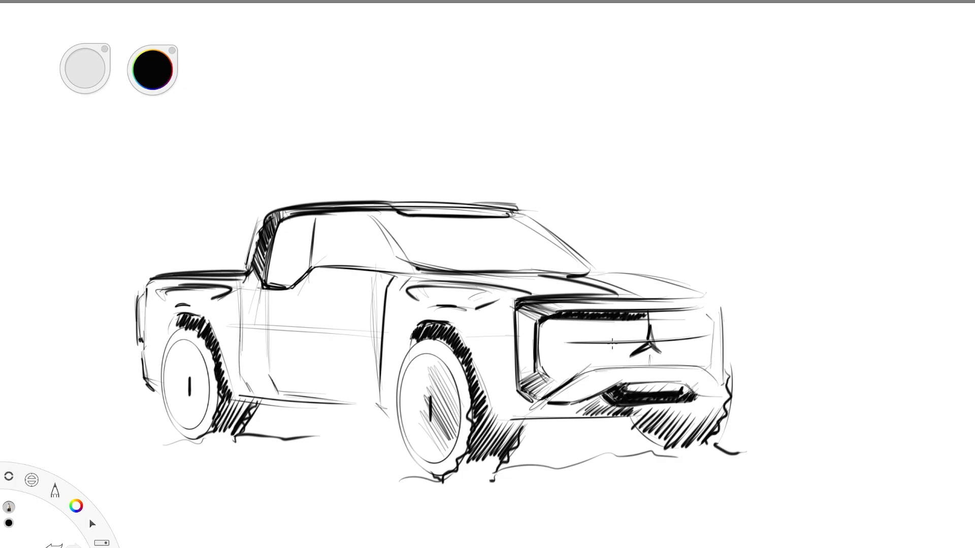
Step: Add a horizontal bar across the grille and fill the near-side openings above and below it with dark hatching
drag(541, 331, 691, 334)
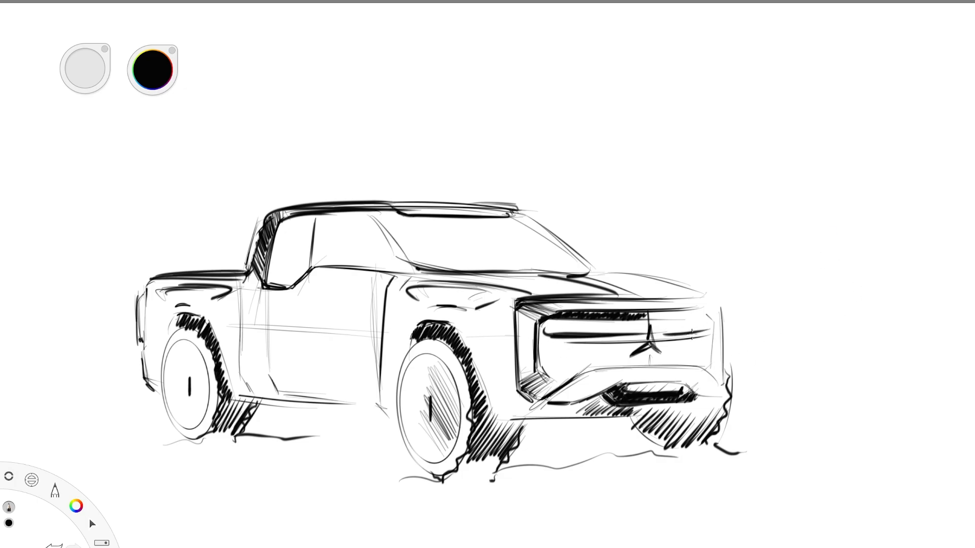
mouse_move(553, 324)
mouse_down()
mouse_move(635, 331)
mouse_move(655, 357)
mouse_move(632, 341)
mouse_move(642, 358)
mouse_up()
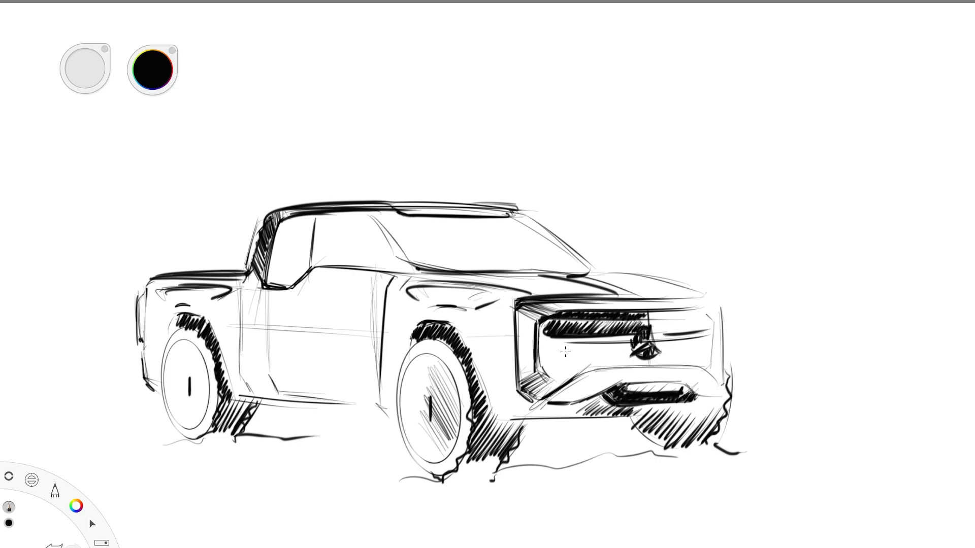
drag(546, 347, 561, 377)
mouse_move(548, 346)
mouse_down()
mouse_move(595, 347)
mouse_move(576, 368)
mouse_move(602, 374)
mouse_move(641, 362)
mouse_up()
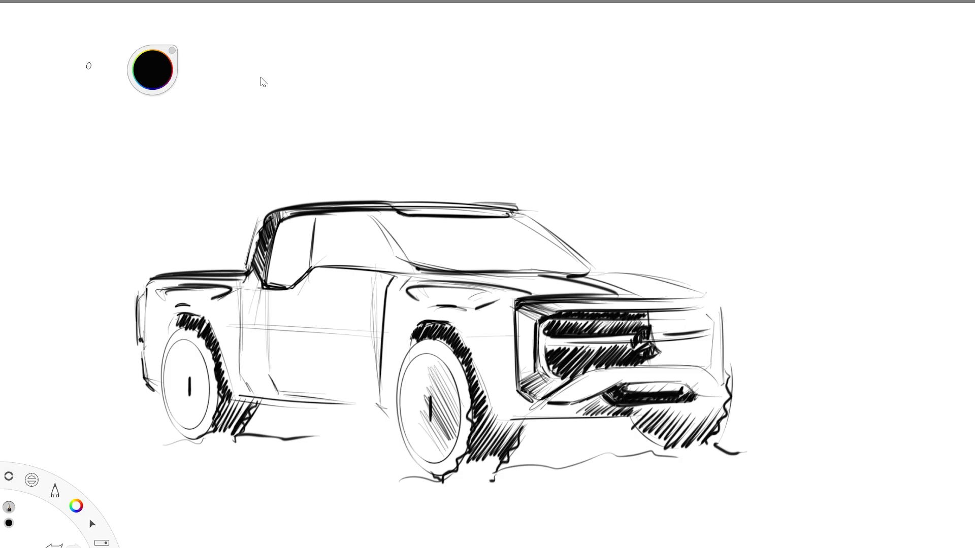
mouse_move(553, 325)
mouse_down()
mouse_move(609, 328)
mouse_move(550, 329)
mouse_move(632, 347)
mouse_move(578, 358)
mouse_move(661, 360)
mouse_up()
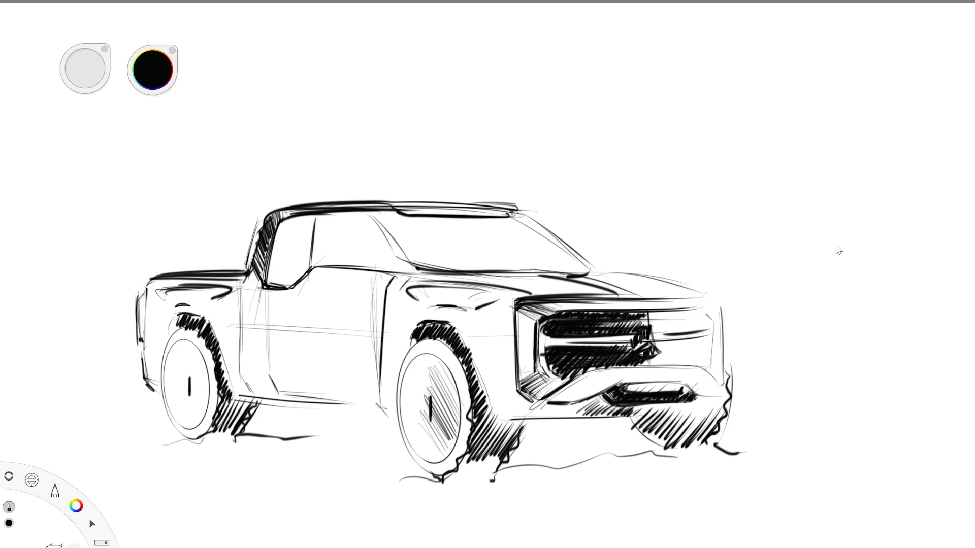
Step: Shade the hood's far side and base, and hatch a dark reflection along the windshield's far edge
mouse_move(578, 274)
mouse_down()
mouse_move(503, 217)
mouse_move(637, 283)
mouse_move(686, 289)
mouse_move(675, 293)
mouse_up()
mouse_move(549, 277)
mouse_down()
mouse_move(470, 292)
mouse_move(395, 263)
mouse_up()
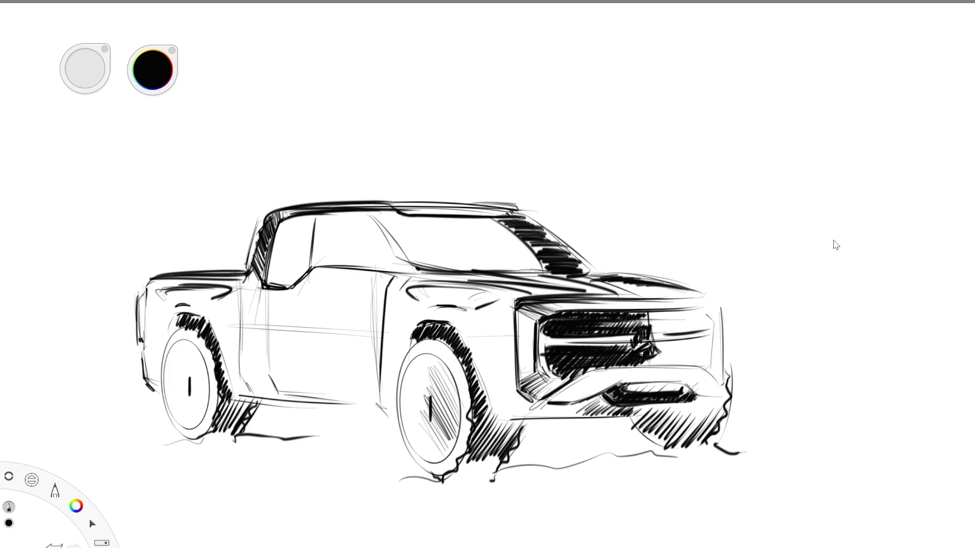
Step: Fill the far side of the front wheel's inner face with dense dark shading
drag(277, 223, 232, 312)
key(ctrl+z)
mouse_move(429, 445)
mouse_down()
mouse_move(451, 383)
mouse_move(447, 373)
mouse_move(421, 373)
mouse_move(442, 362)
mouse_move(452, 414)
mouse_up()
mouse_move(432, 367)
mouse_down()
mouse_move(458, 423)
mouse_move(432, 379)
mouse_move(457, 437)
mouse_move(452, 451)
mouse_move(411, 377)
mouse_move(450, 384)
mouse_up()
key(ctrl+z)
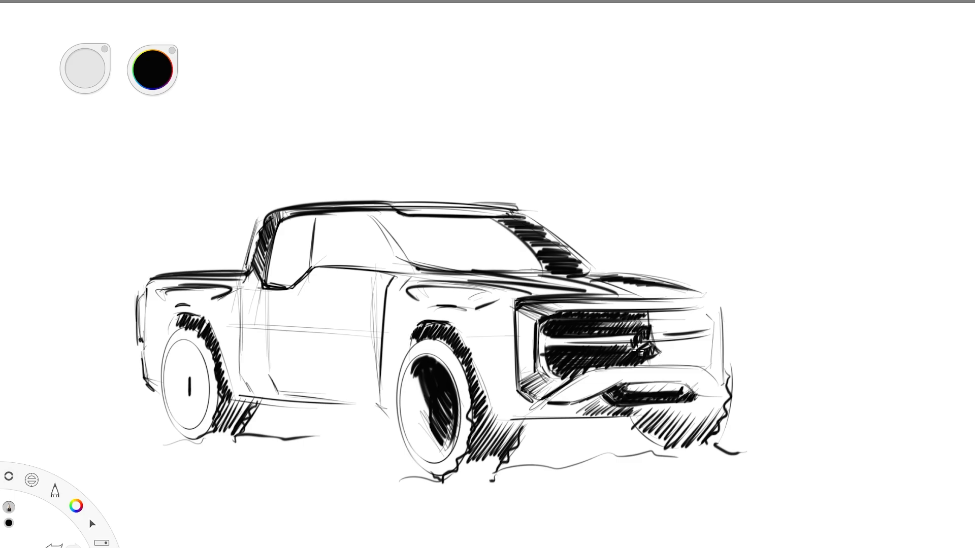
Step: Hatch the near headlight column and lightly hatch the far half of the grille with near-vertical strokes
mouse_move(523, 389)
mouse_down()
mouse_move(521, 328)
mouse_move(531, 315)
mouse_up()
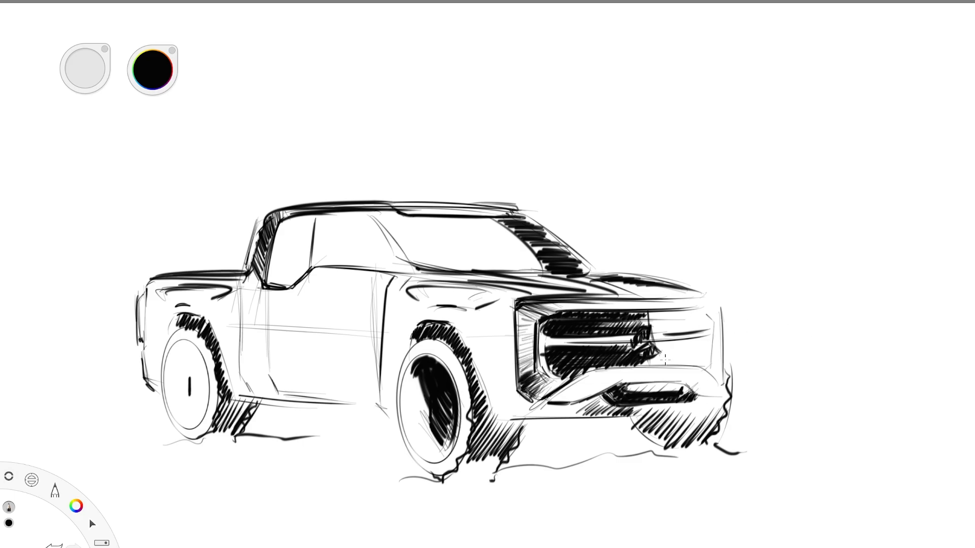
mouse_move(665, 359)
mouse_down()
mouse_move(705, 356)
mouse_move(660, 325)
mouse_move(673, 315)
mouse_move(695, 327)
mouse_up()
drag(662, 343, 654, 363)
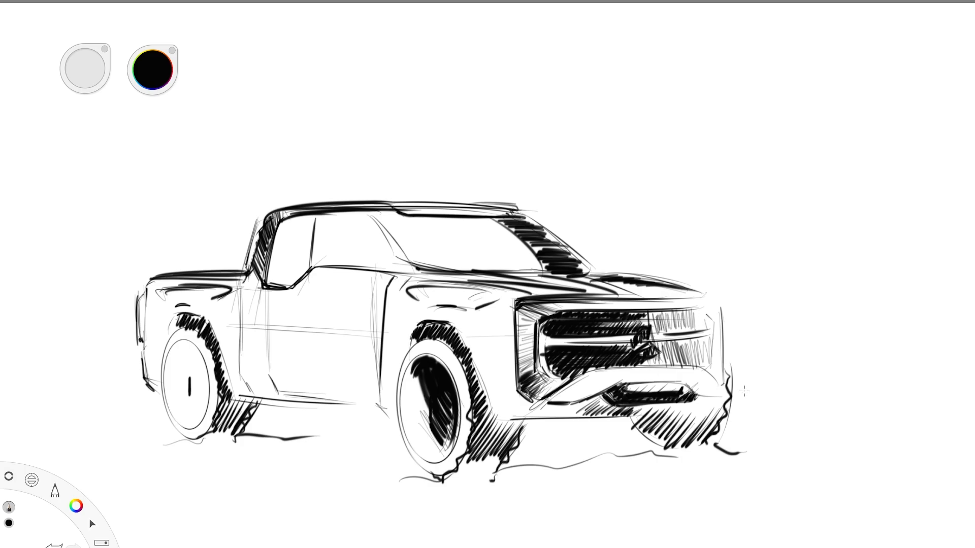
Step: Darken the front bumper's lower edge and the front wheel arch's trailing line down to the bumper corner
drag(496, 421, 680, 415)
drag(457, 336, 492, 418)
drag(459, 356, 482, 406)
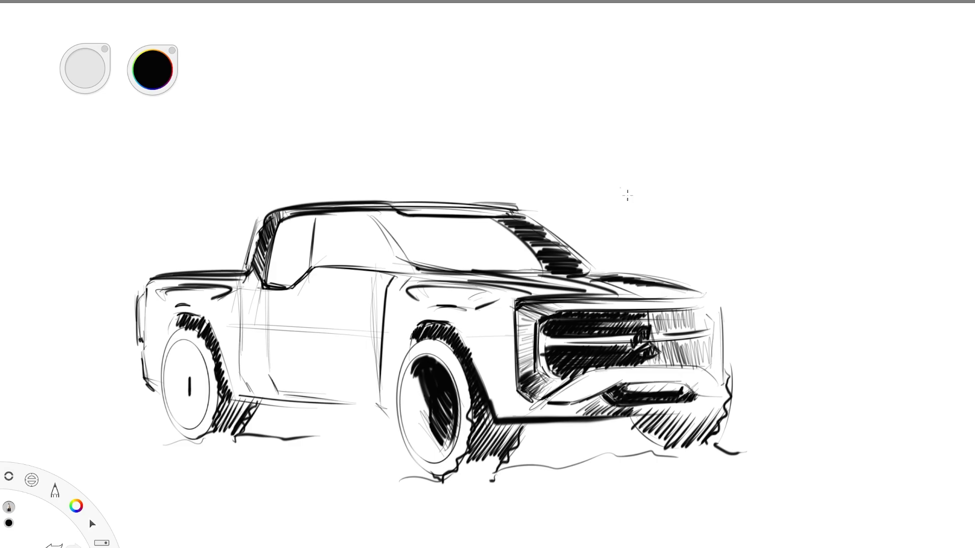
Step: Hatch shading onto the body surfaces around the front and rear fender bulges, darkest behind the rear one
mouse_move(157, 279)
mouse_down()
mouse_move(232, 284)
mouse_move(159, 290)
mouse_up()
mouse_move(145, 292)
mouse_down()
mouse_move(159, 304)
mouse_move(168, 287)
mouse_move(251, 304)
mouse_move(211, 314)
mouse_move(243, 290)
mouse_up()
mouse_move(464, 325)
mouse_down()
mouse_move(454, 330)
mouse_move(503, 304)
mouse_move(464, 330)
mouse_move(520, 321)
mouse_up()
mouse_move(409, 319)
mouse_down()
mouse_move(414, 295)
mouse_move(391, 331)
mouse_up()
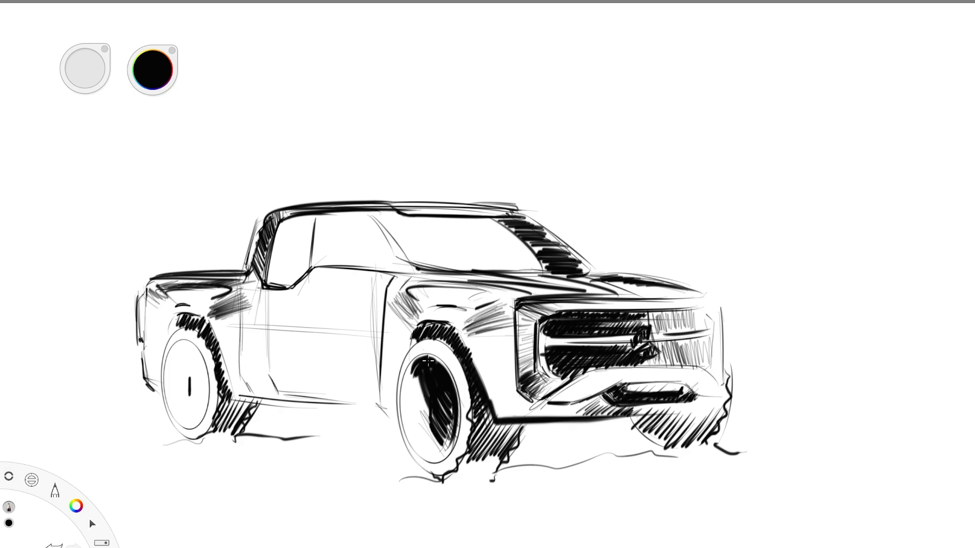
mouse_move(202, 306)
mouse_down()
mouse_move(223, 299)
mouse_move(216, 325)
mouse_up()
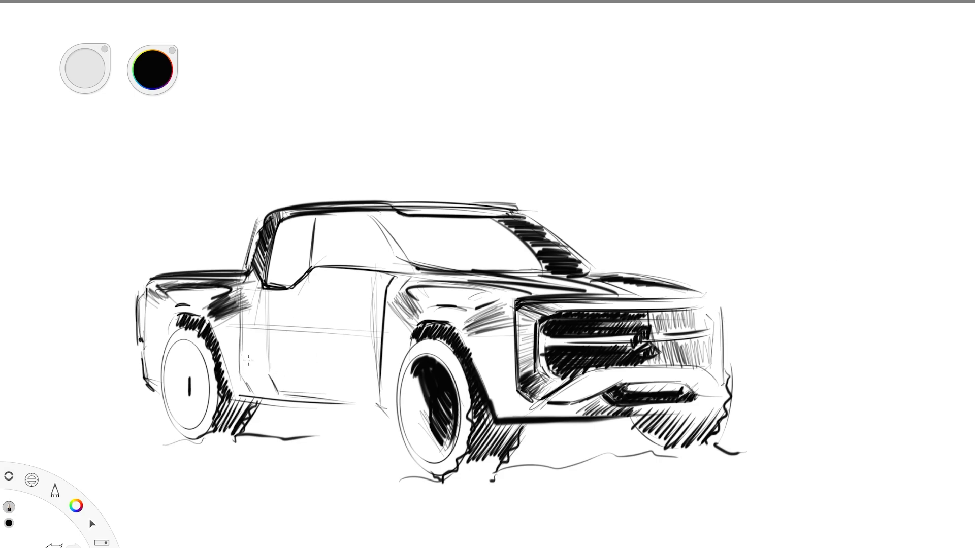
Step: Draw a dark streak along the lower doors and erase its edges down to a thin tapered crease
mouse_move(236, 359)
mouse_down()
mouse_move(371, 368)
mouse_move(375, 384)
mouse_up()
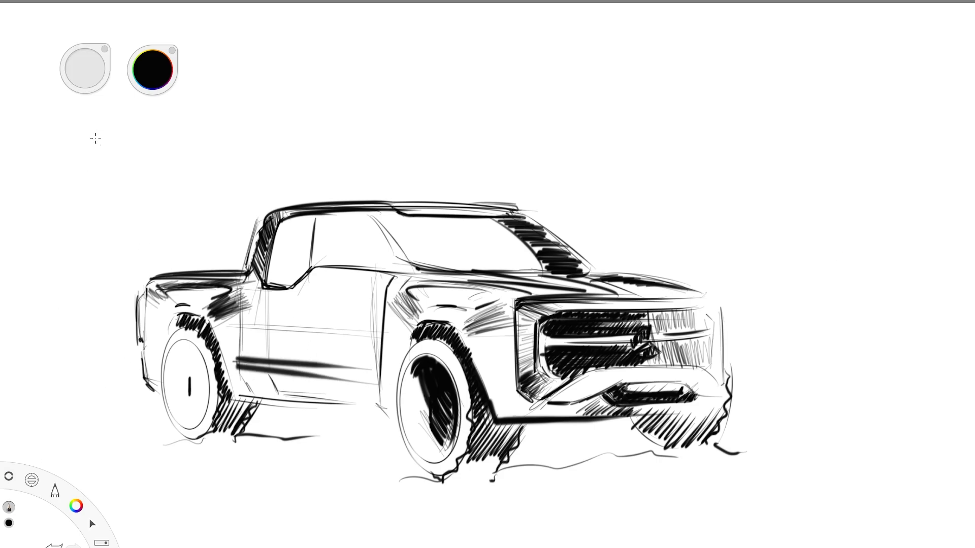
click(22, 224)
drag(237, 349, 358, 358)
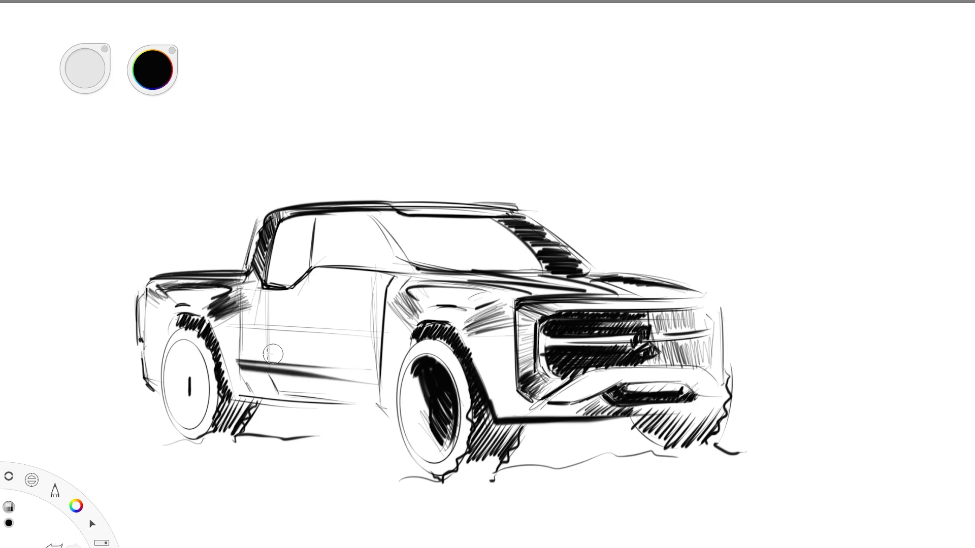
mouse_move(244, 381)
mouse_down()
mouse_move(338, 387)
mouse_move(355, 376)
mouse_up()
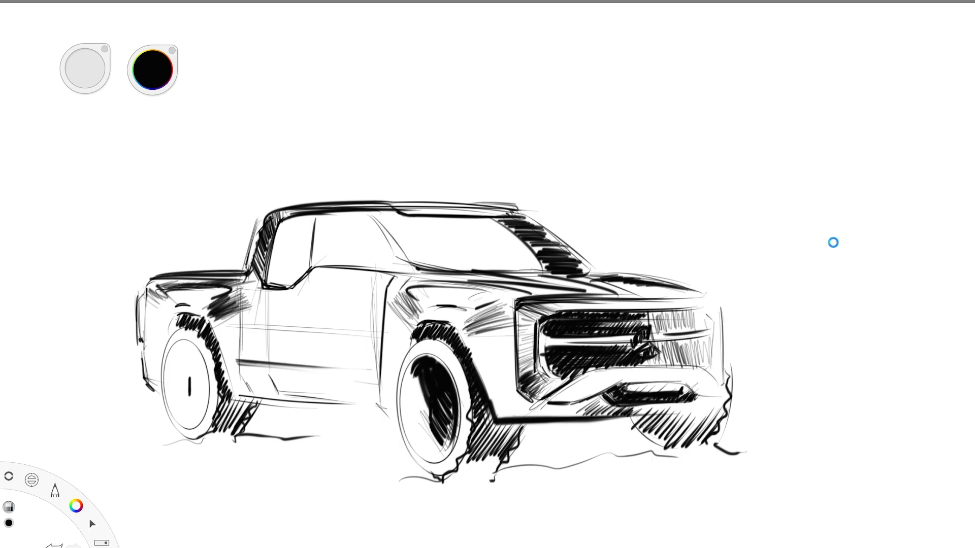
Step: Sketch a reflection line across the side window and windshield, and hatch the strip along the windshield's upper edge
key(e)
drag(274, 241, 540, 266)
drag(477, 218, 508, 222)
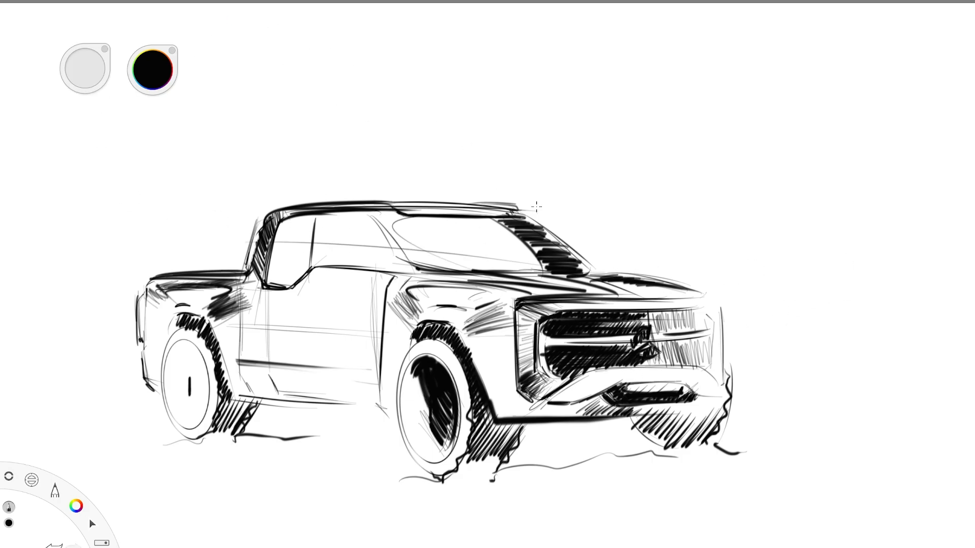
drag(415, 210, 504, 212)
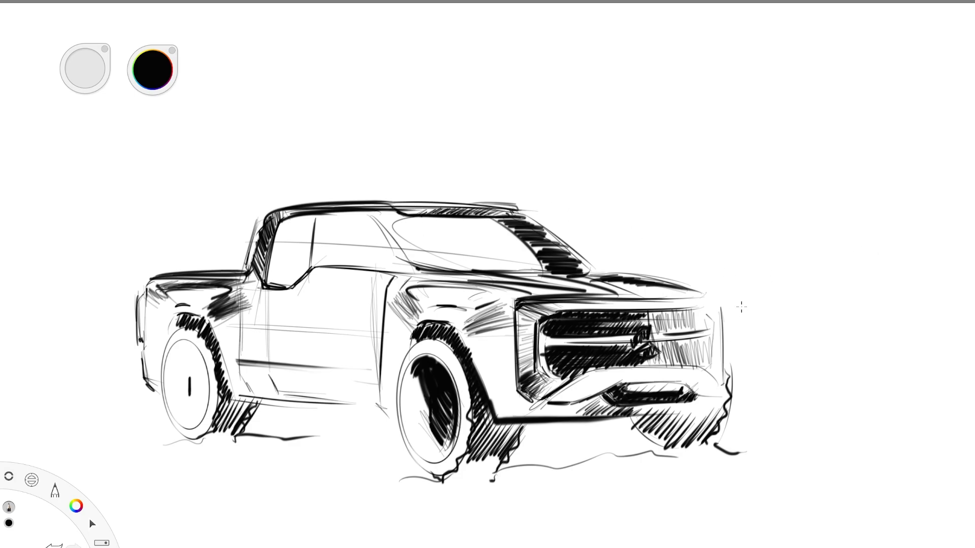
Step: Hatch the underside of the front bumper, the lower door panels and the tail-light area
mouse_move(506, 403)
mouse_down()
mouse_move(580, 415)
mouse_move(494, 417)
mouse_up()
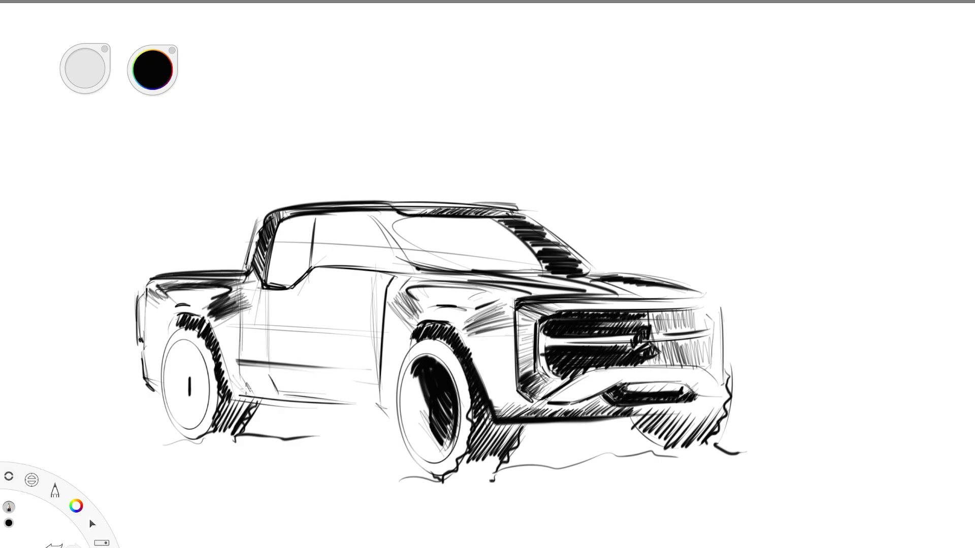
drag(253, 376, 376, 401)
drag(141, 330, 141, 300)
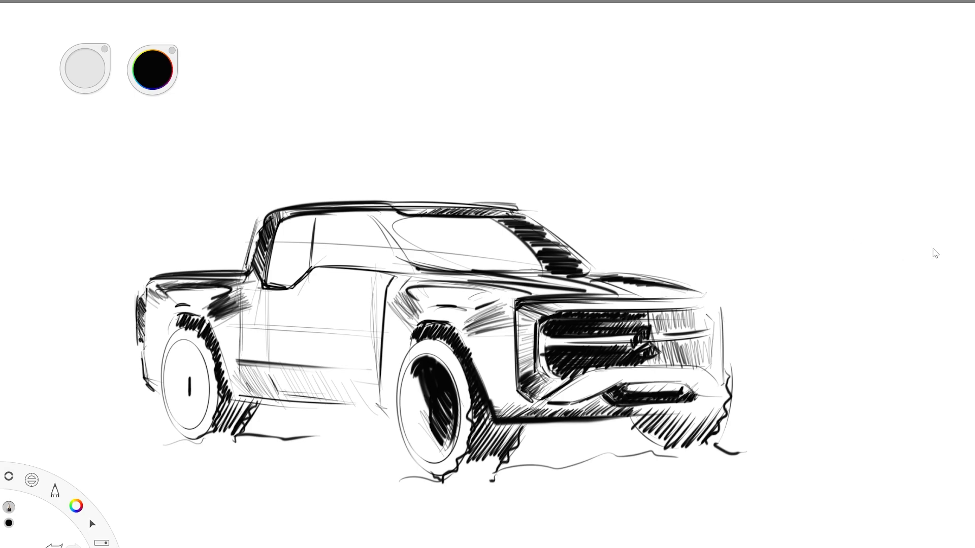
Step: Fade the existing truck sketch to grey as an underlay for a fresh pass of black linework
drag(874, 297, 812, 272)
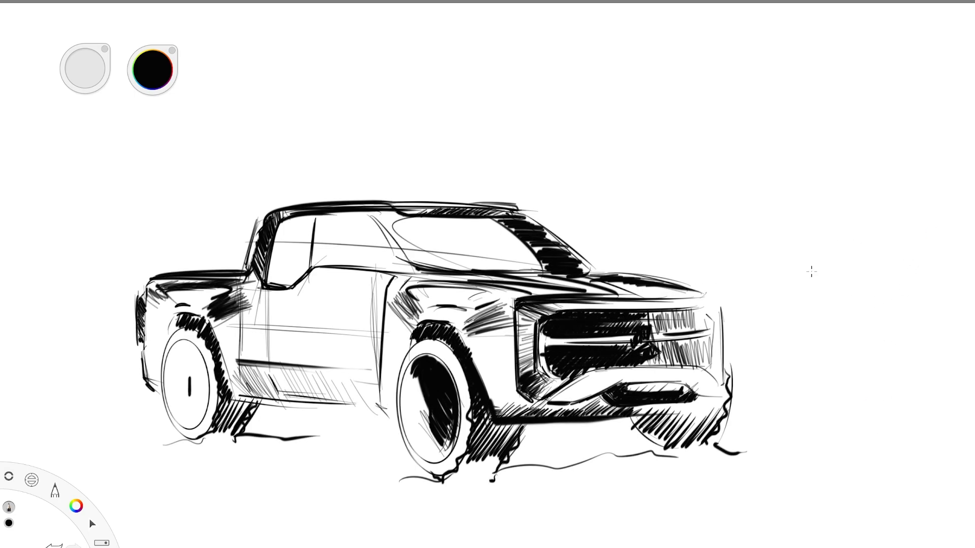
click(838, 319)
drag(908, 285, 908, 291)
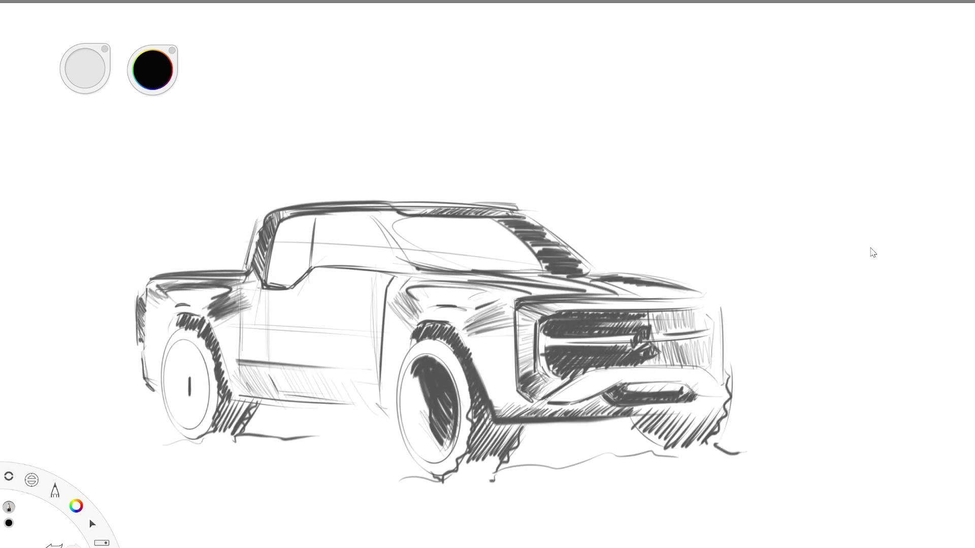
Step: Redraw the front fender crease, near headlight frame and bumper's upper contour in black, replacing the first bumper strokes
mouse_move(409, 299)
mouse_down()
mouse_move(536, 298)
mouse_move(517, 346)
mouse_move(600, 367)
mouse_move(532, 404)
mouse_move(684, 361)
mouse_up()
drag(586, 373, 721, 372)
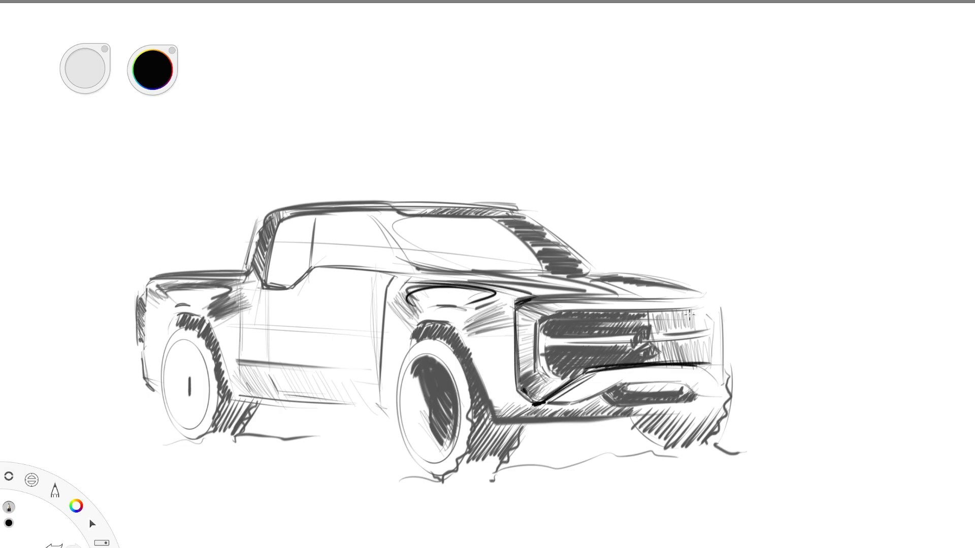
key(ctrl+z)
key(ctrl+z)
drag(541, 404, 705, 395)
drag(587, 372, 712, 372)
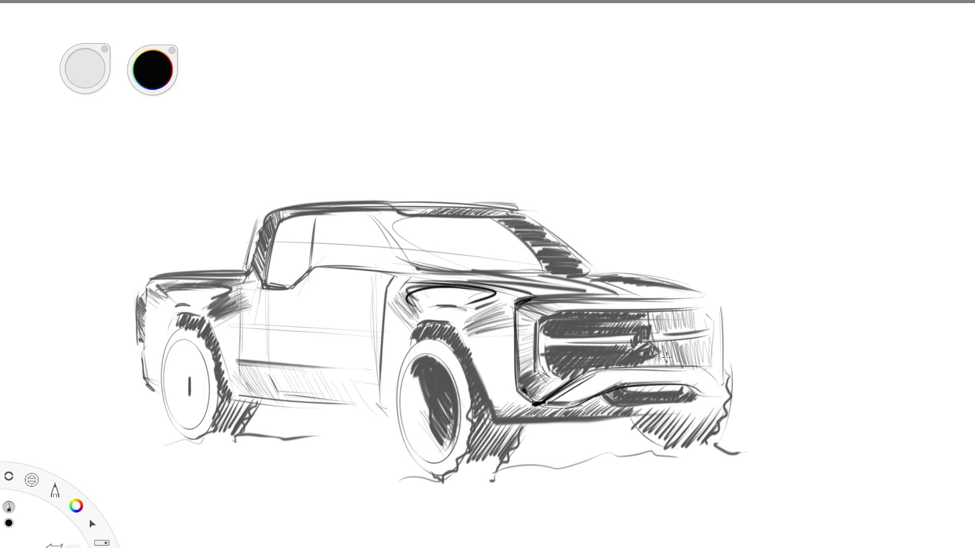
Step: Ink the grille's crossbar, central emblem and upper edge, and strengthen the hood's front edge and headlight's outer side
mouse_move(537, 341)
mouse_down()
mouse_move(647, 332)
mouse_move(637, 346)
mouse_move(658, 359)
mouse_up()
drag(538, 323, 621, 307)
drag(585, 310, 731, 305)
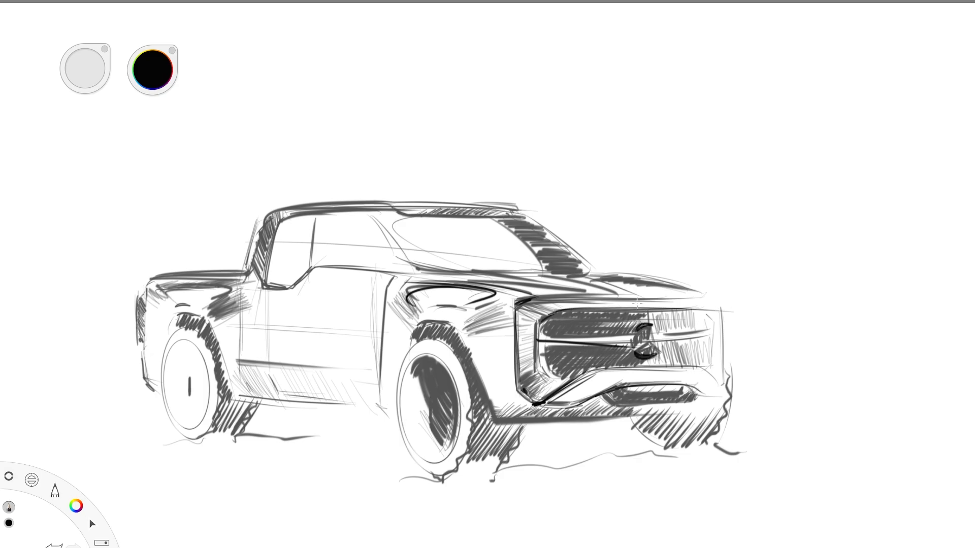
drag(632, 299, 644, 307)
mouse_move(515, 304)
mouse_down()
mouse_move(726, 297)
mouse_move(520, 396)
mouse_up()
Step: Ink the front wheel arch into the bumper's lower edge, add a centre mark and outline the grille's near side
mouse_move(456, 338)
mouse_down()
mouse_move(486, 409)
mouse_move(511, 420)
mouse_move(583, 420)
mouse_up()
drag(513, 416, 716, 403)
drag(593, 417, 723, 407)
mouse_move(581, 380)
mouse_down()
mouse_move(680, 367)
mouse_move(658, 380)
mouse_up()
drag(660, 386, 658, 402)
drag(537, 339, 655, 335)
mouse_move(537, 339)
mouse_down()
mouse_move(677, 309)
mouse_move(536, 354)
mouse_move(540, 379)
mouse_move(558, 389)
mouse_up()
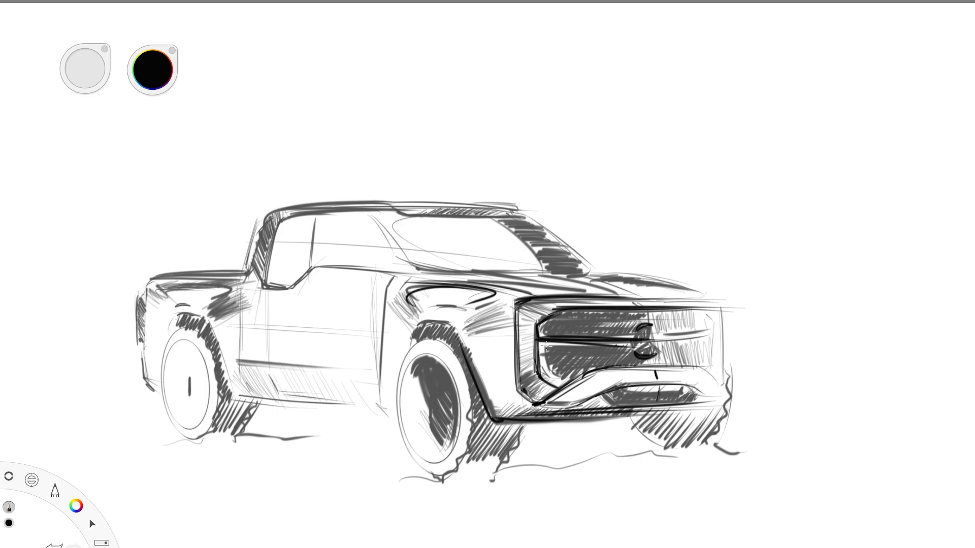
Step: Ink the door split line, fill a dark vent behind the front fender and add tread notches around both tires
mouse_move(315, 218)
mouse_down()
mouse_move(308, 279)
mouse_move(288, 303)
mouse_move(293, 393)
mouse_up()
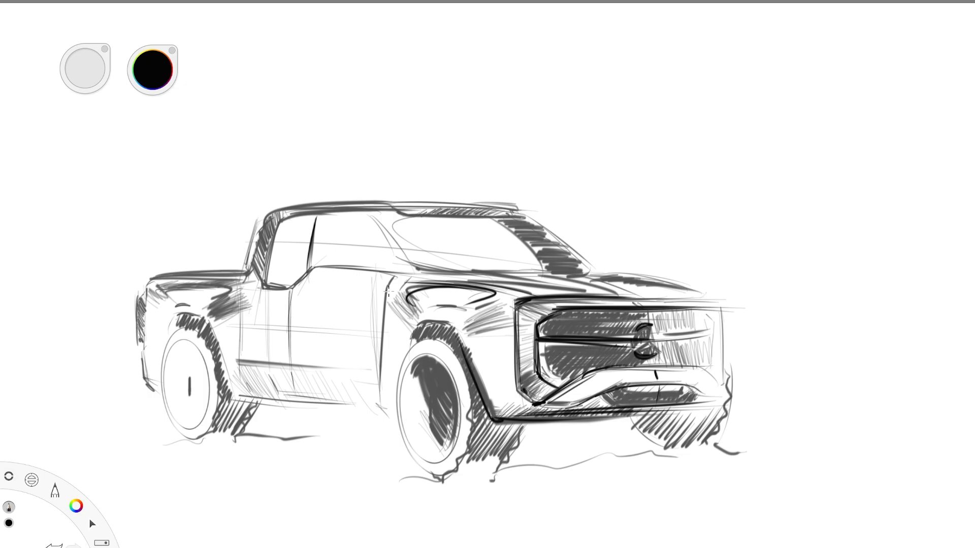
mouse_move(383, 319)
mouse_down()
mouse_move(381, 378)
mouse_move(380, 323)
mouse_up()
mouse_move(412, 355)
mouse_down()
mouse_move(437, 343)
mouse_move(465, 394)
mouse_up()
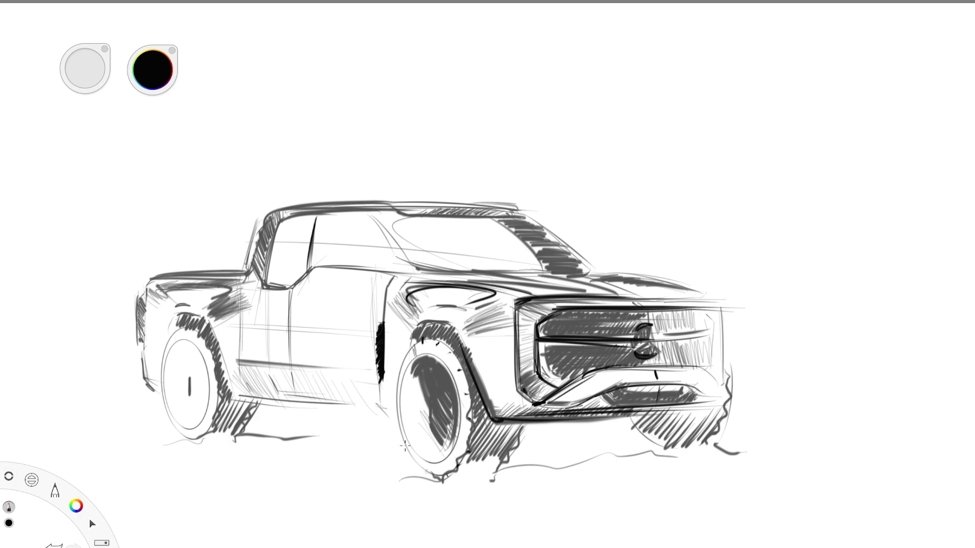
drag(204, 437, 207, 428)
Step: Add two low roof pods and a hatched support frame behind the cab that runs onto the bed rail
mouse_move(261, 214)
mouse_down()
mouse_move(249, 283)
mouse_move(219, 266)
mouse_move(265, 213)
mouse_move(298, 203)
mouse_up()
drag(342, 199, 364, 198)
drag(340, 195, 368, 194)
drag(306, 199, 340, 195)
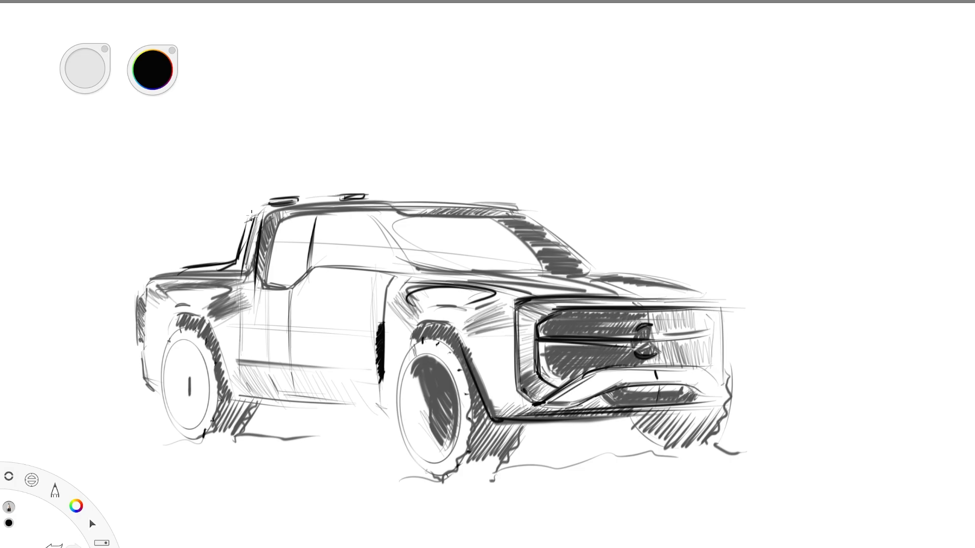
drag(254, 258, 249, 270)
drag(186, 269, 248, 263)
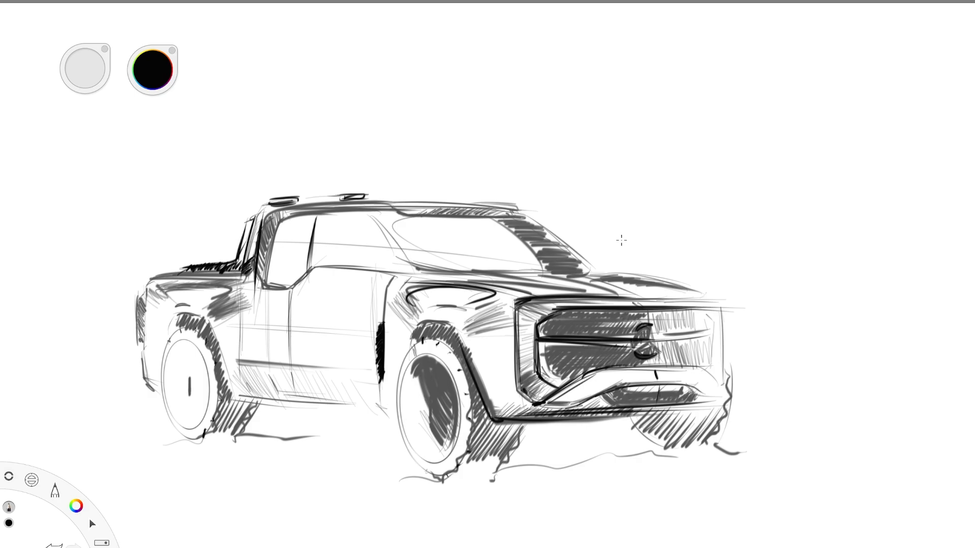
Step: Ink the truck's rear corner, tail-light outline and lower rear bumper edge
drag(152, 280, 152, 404)
drag(147, 379, 154, 390)
drag(139, 294, 142, 362)
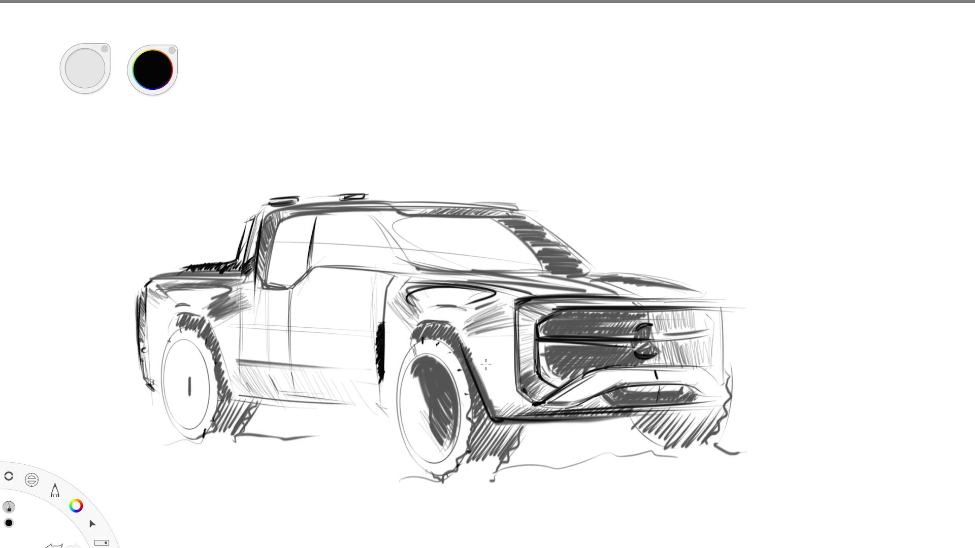
Step: Hatch the inner edges of the near headlight frame in black and reinforce its lower corner
drag(526, 375, 543, 383)
drag(519, 323, 550, 302)
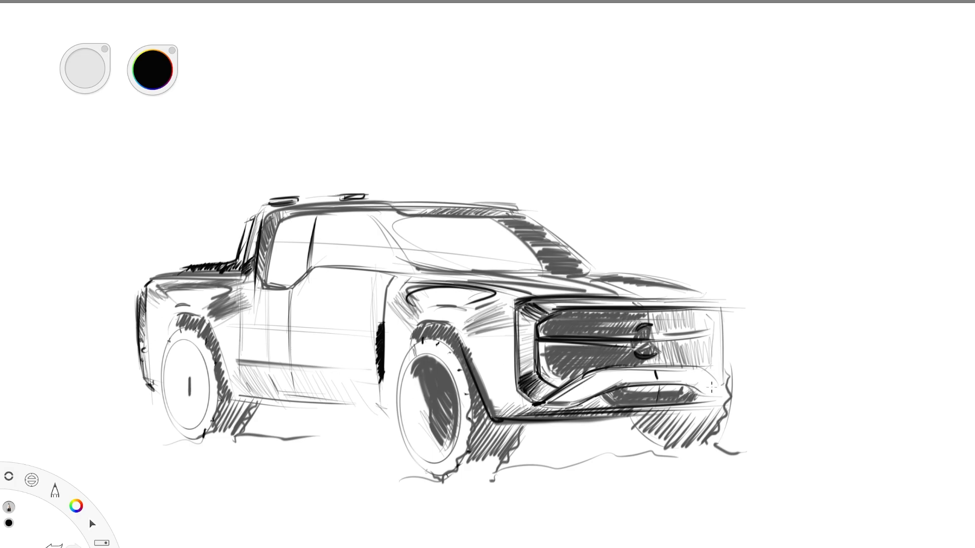
drag(535, 404, 585, 398)
Step: Outline the rear fender bulge and fill the recesses under both fender bulges with dark shading
drag(187, 286, 228, 307)
drag(159, 300, 172, 291)
mouse_move(432, 297)
mouse_down()
mouse_move(462, 303)
mouse_move(423, 306)
mouse_move(468, 297)
mouse_up()
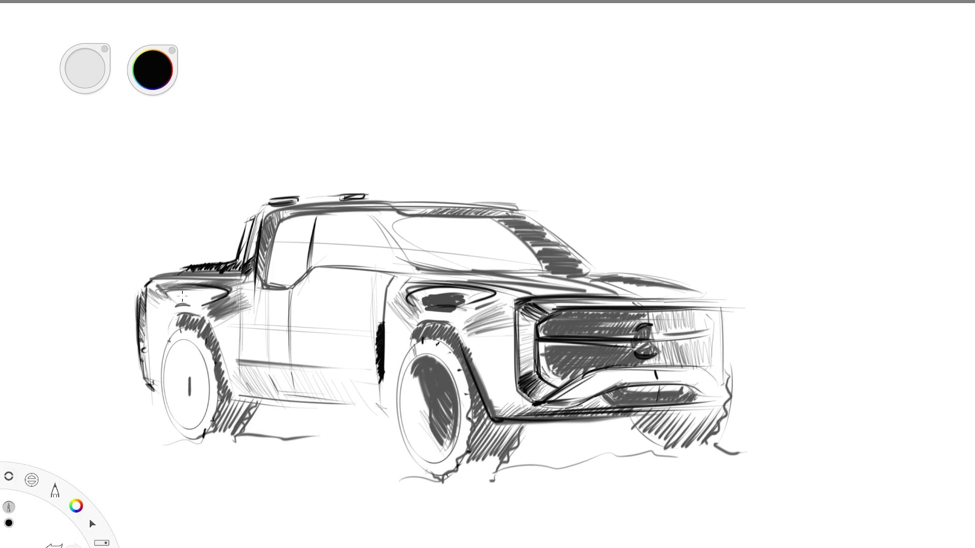
drag(176, 295, 202, 295)
Step: Ink bold outlines along the front and rear wheel arches
click(450, 350)
mouse_move(414, 335)
mouse_down()
mouse_move(435, 319)
mouse_move(467, 366)
mouse_up()
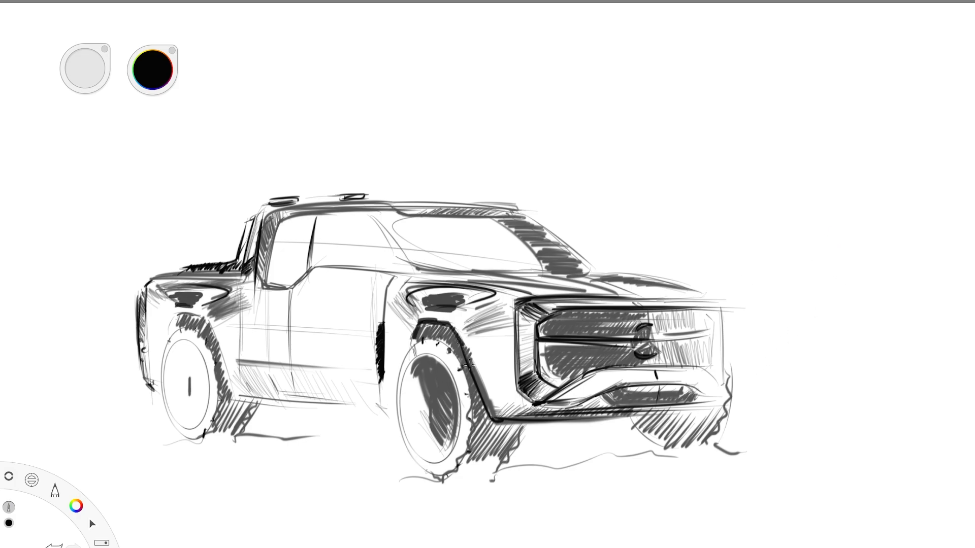
drag(184, 319, 230, 400)
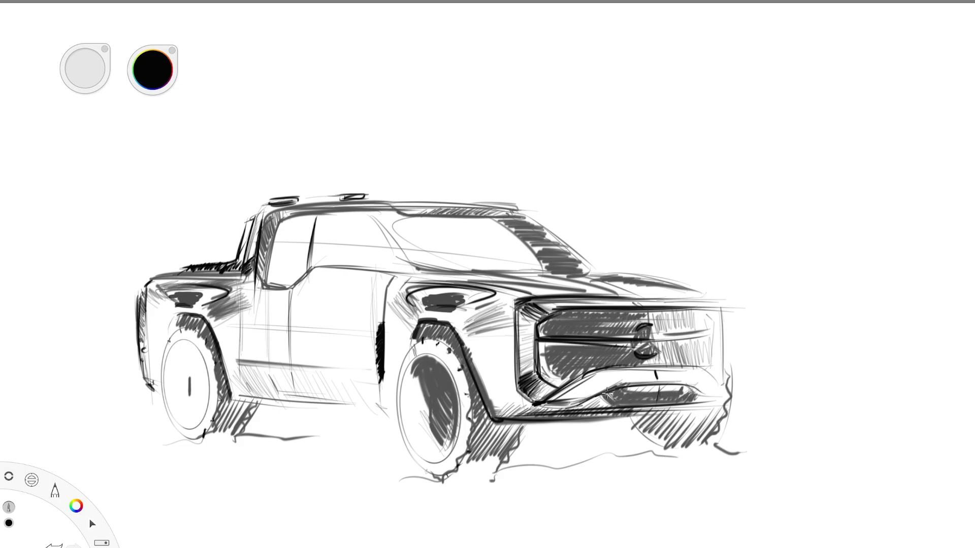
Step: Draw and shade a recessed fog-light pocket in the near bumper corner and sketch a matching one on the far side
mouse_move(605, 395)
mouse_down()
mouse_move(680, 394)
mouse_move(559, 394)
mouse_up()
drag(606, 373, 582, 397)
drag(566, 392, 610, 378)
mouse_move(704, 379)
mouse_down()
mouse_move(700, 394)
mouse_move(706, 373)
mouse_up()
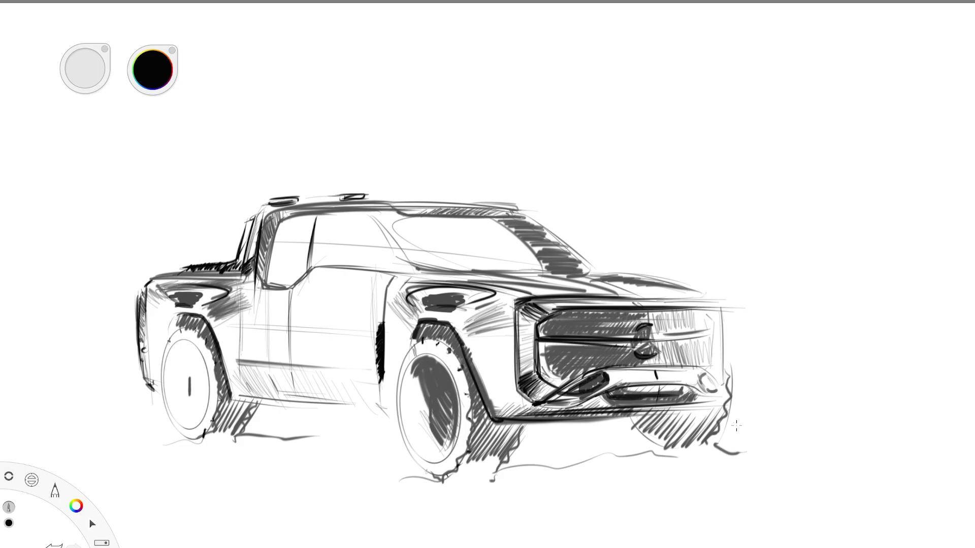